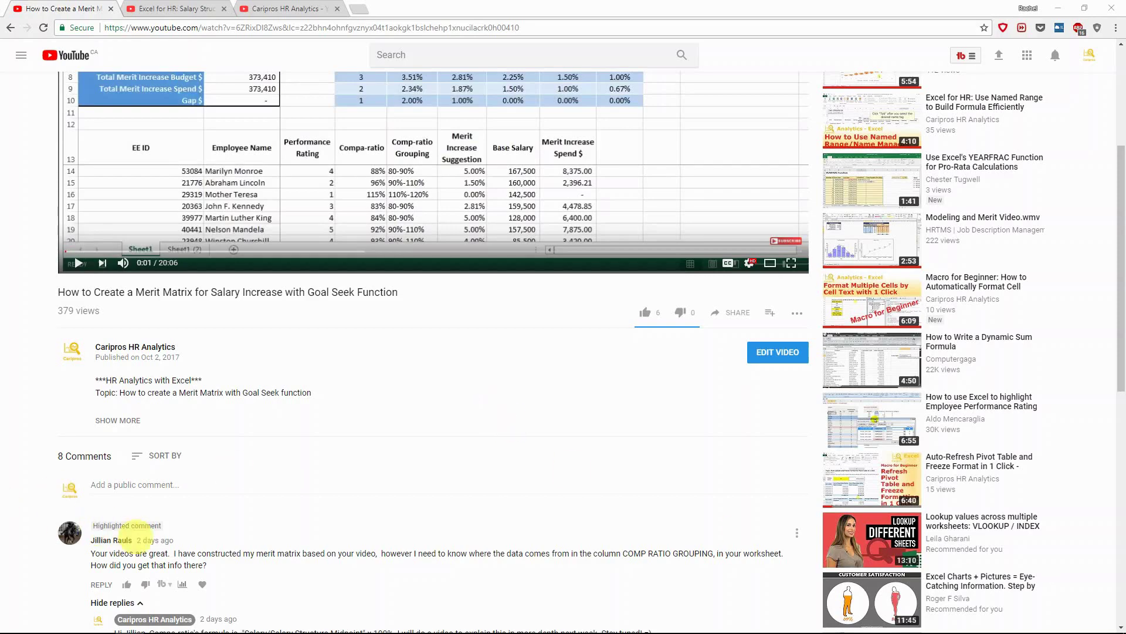
# Read through the comments and highlight the compa-ratio formula in the reply
pyautogui.scroll(2, 287, 474)
pyautogui.scroll(-4, 287, 474)
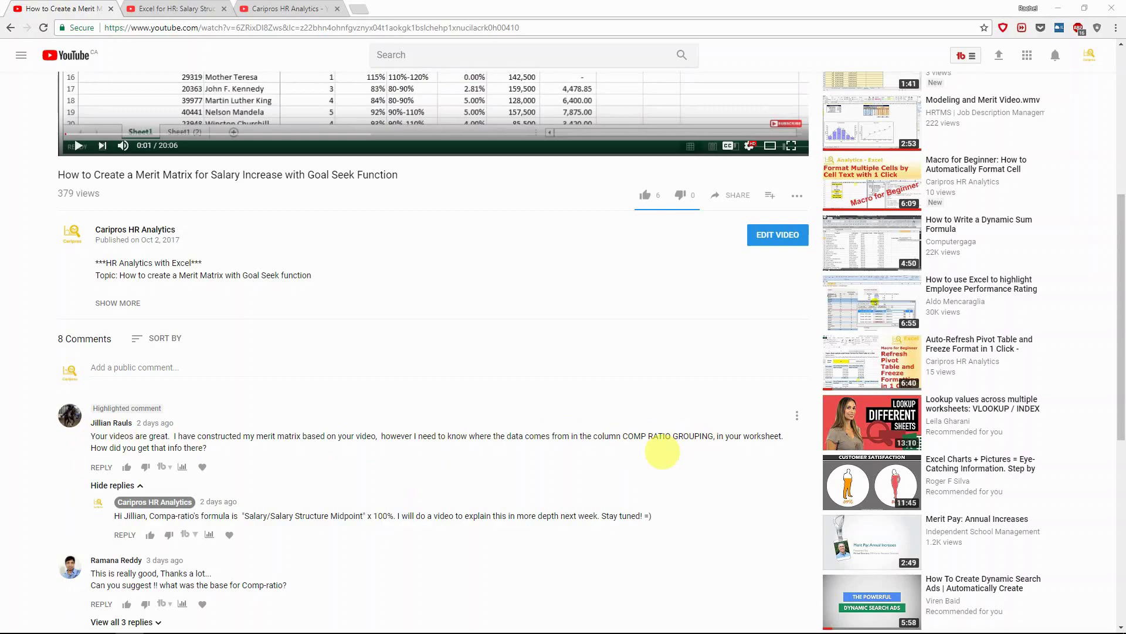
pyautogui.scroll(4, 709, 440)
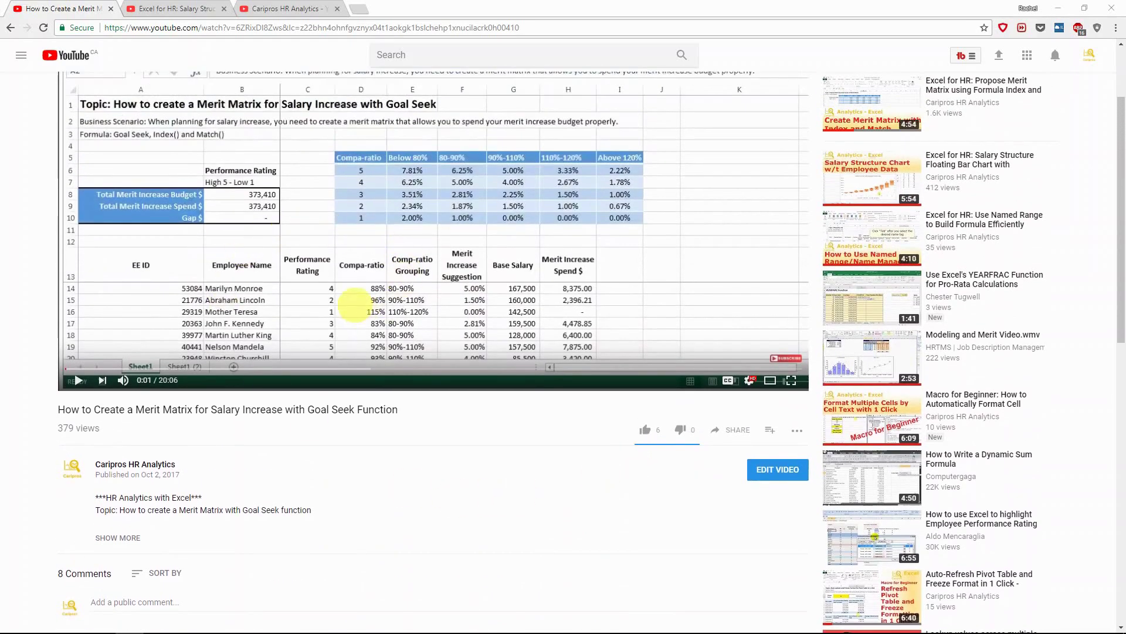
pyautogui.scroll(2, 375, 310)
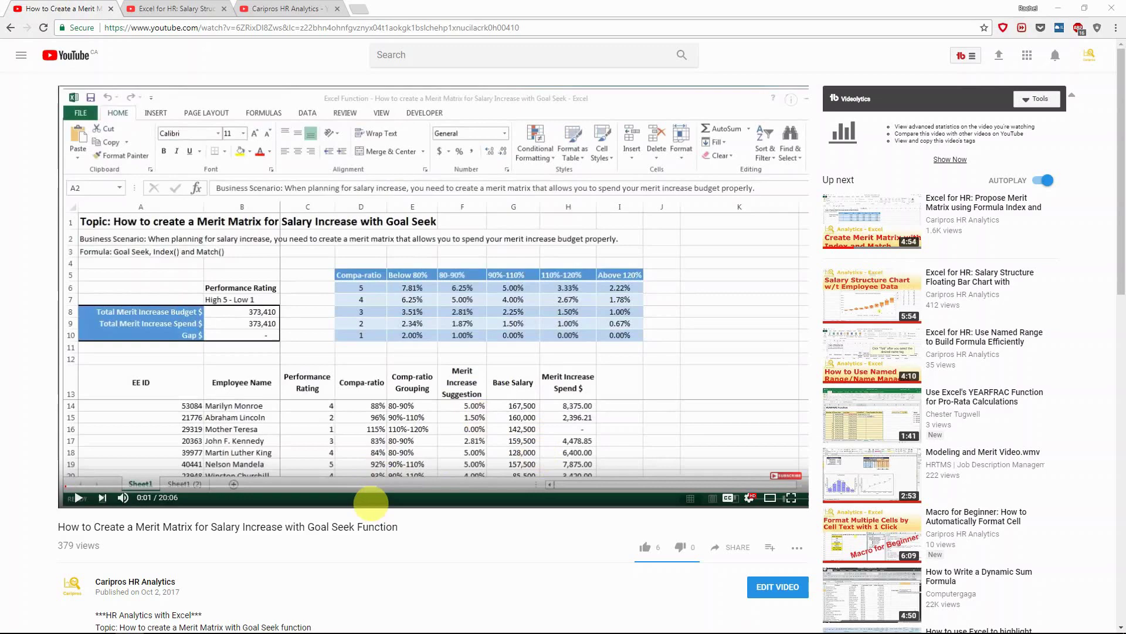
pyautogui.scroll(-6, 464, 497)
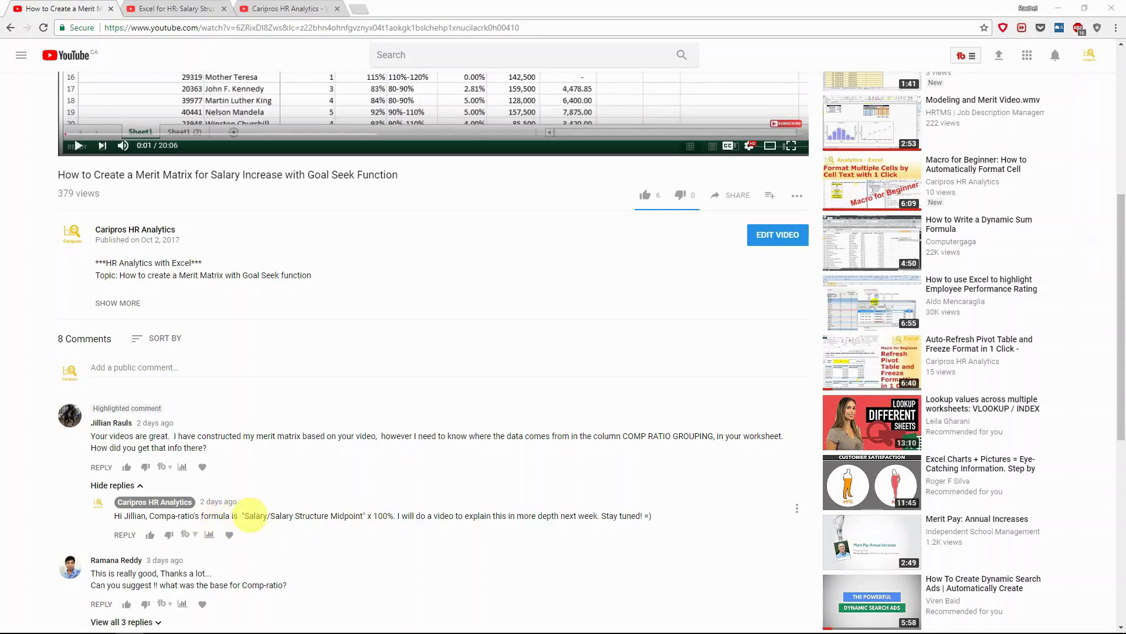
pyautogui.moveTo(241, 515); pyautogui.dragTo(364, 516)
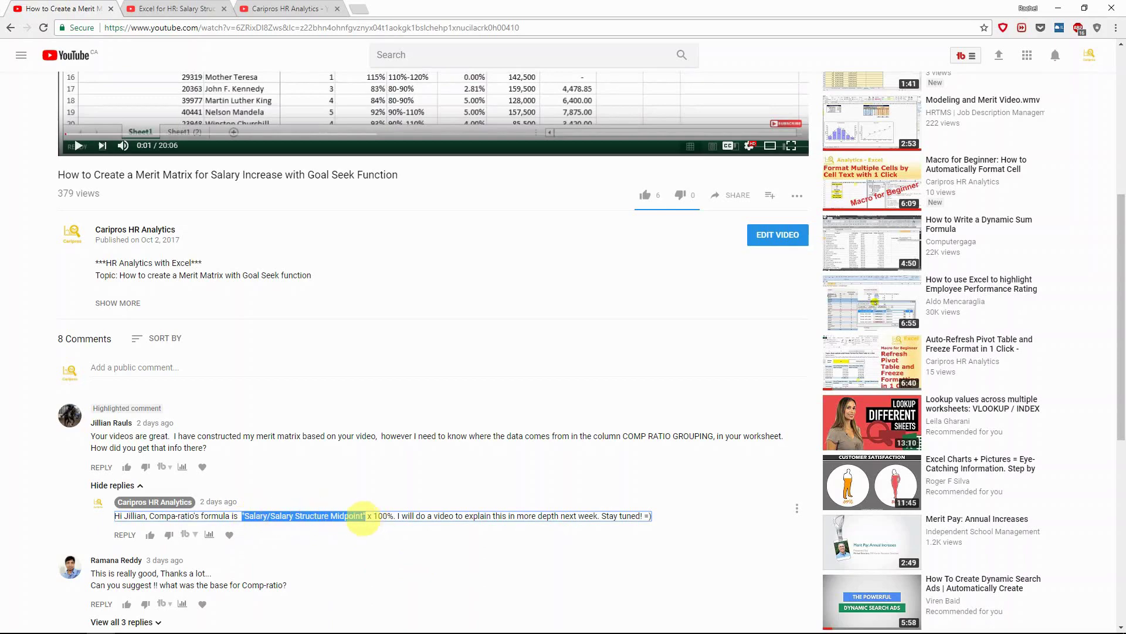
pyautogui.scroll(5, 359, 516)
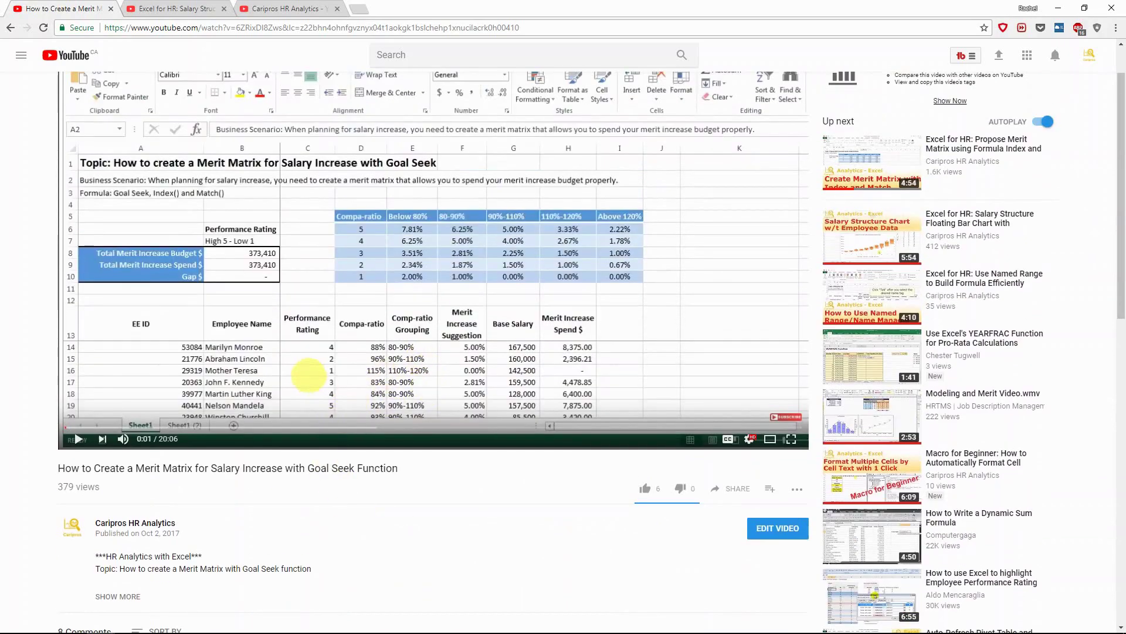
pyautogui.scroll(1, 350, 350)
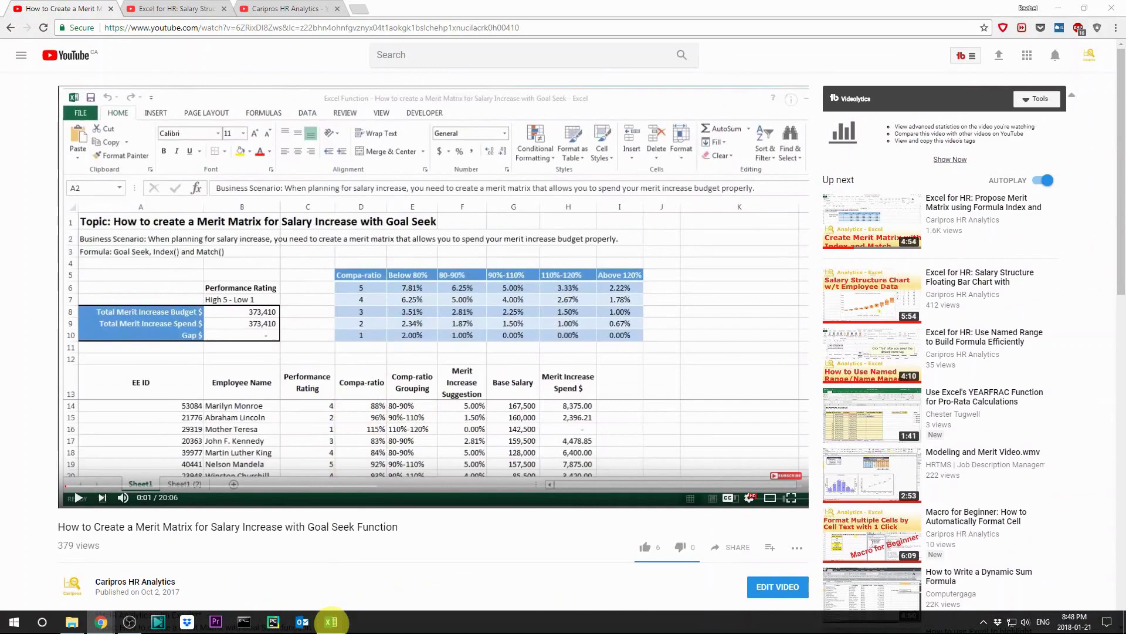
# Bring up the Index and Match workbook and point out the Base Salary, Midpoint and Compa-ratio columns
pyautogui.moveTo(331, 621)
pyautogui.click(281, 593)
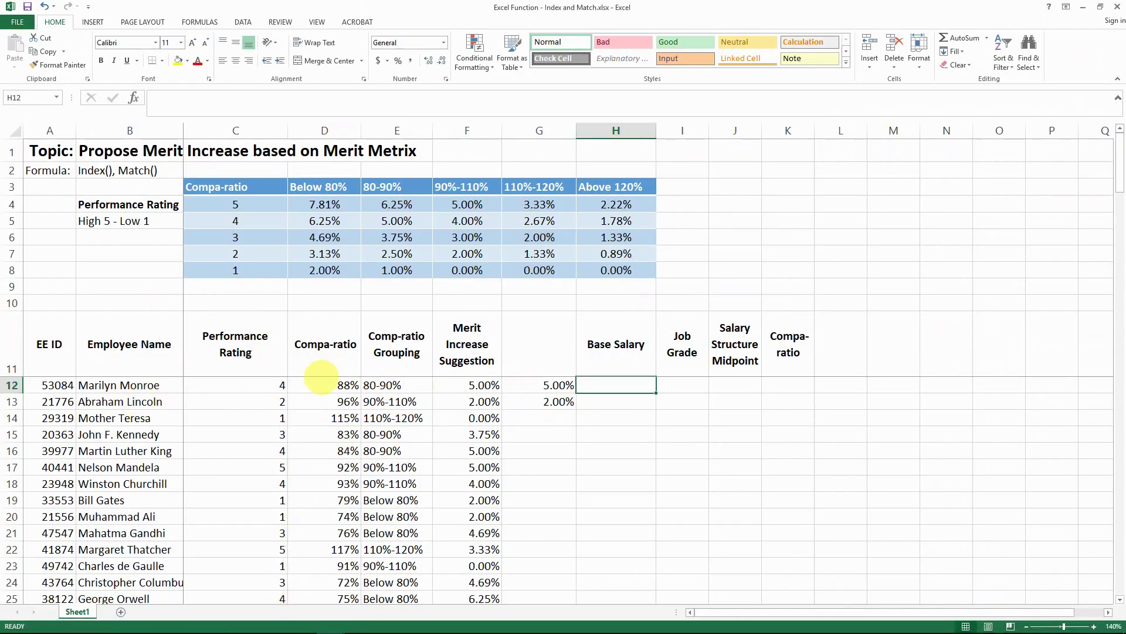
pyautogui.click(321, 385)
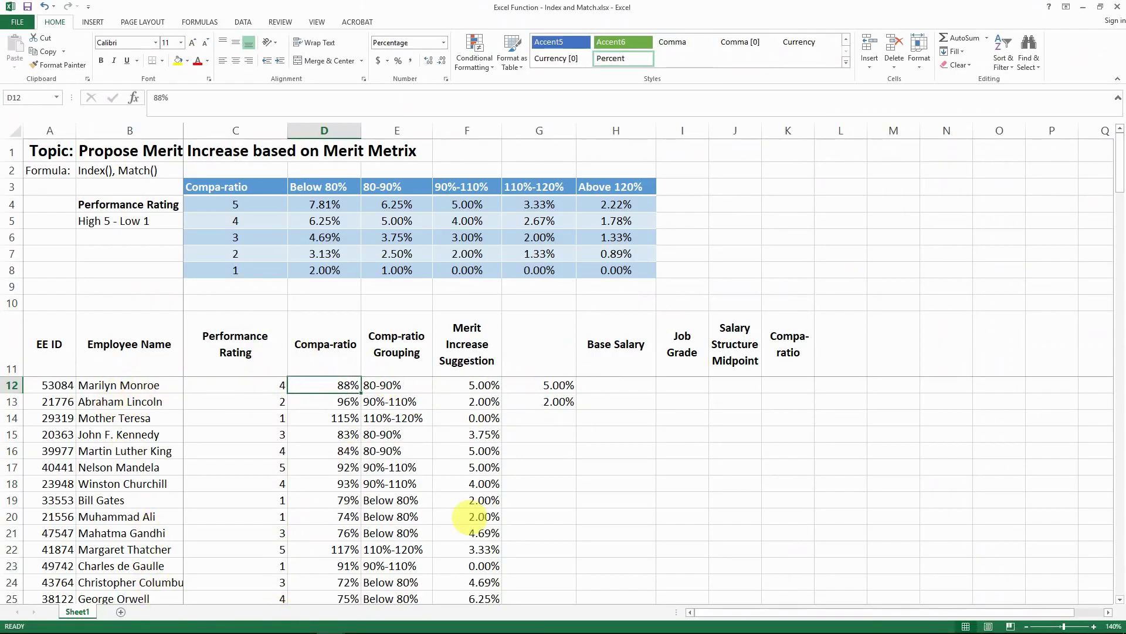
pyautogui.click(619, 353)
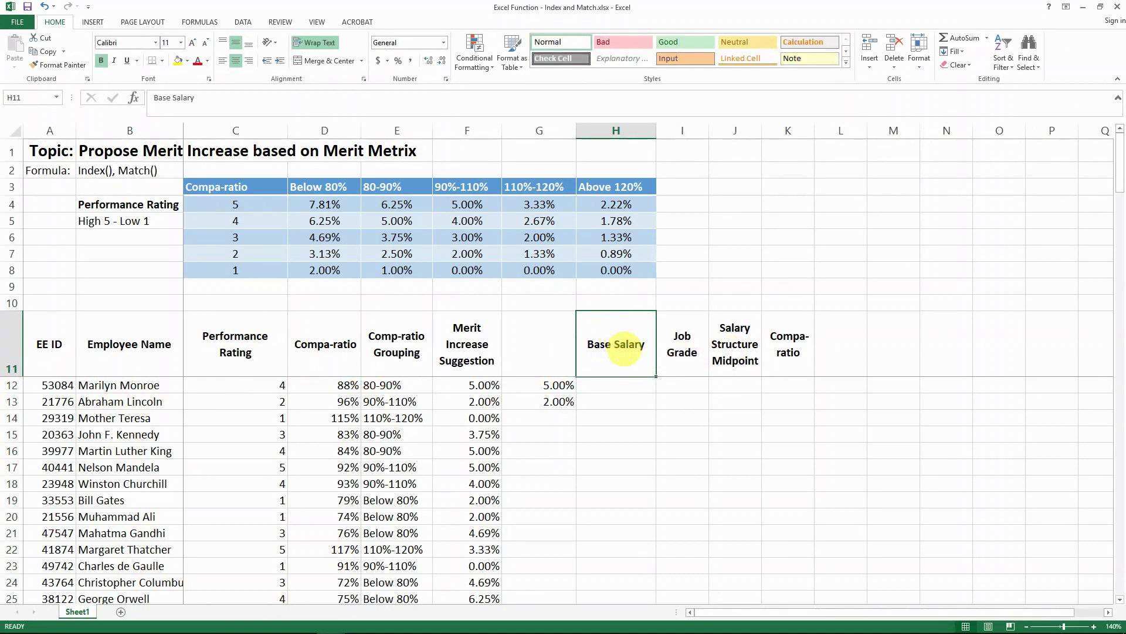
pyautogui.click(619, 387)
pyautogui.click(744, 359)
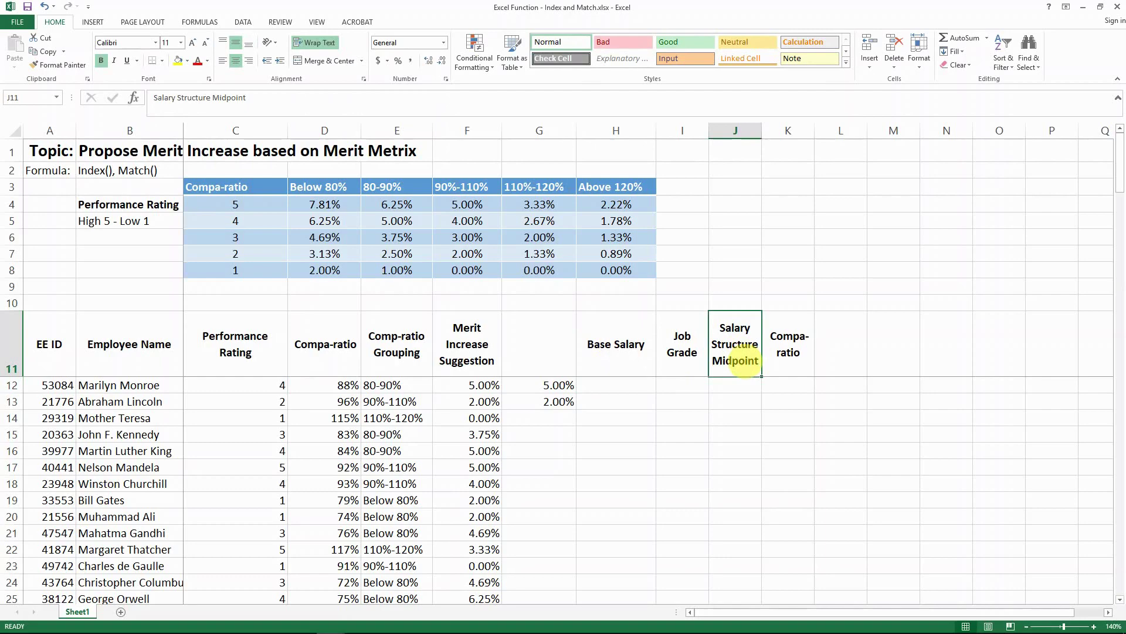
pyautogui.click(732, 384)
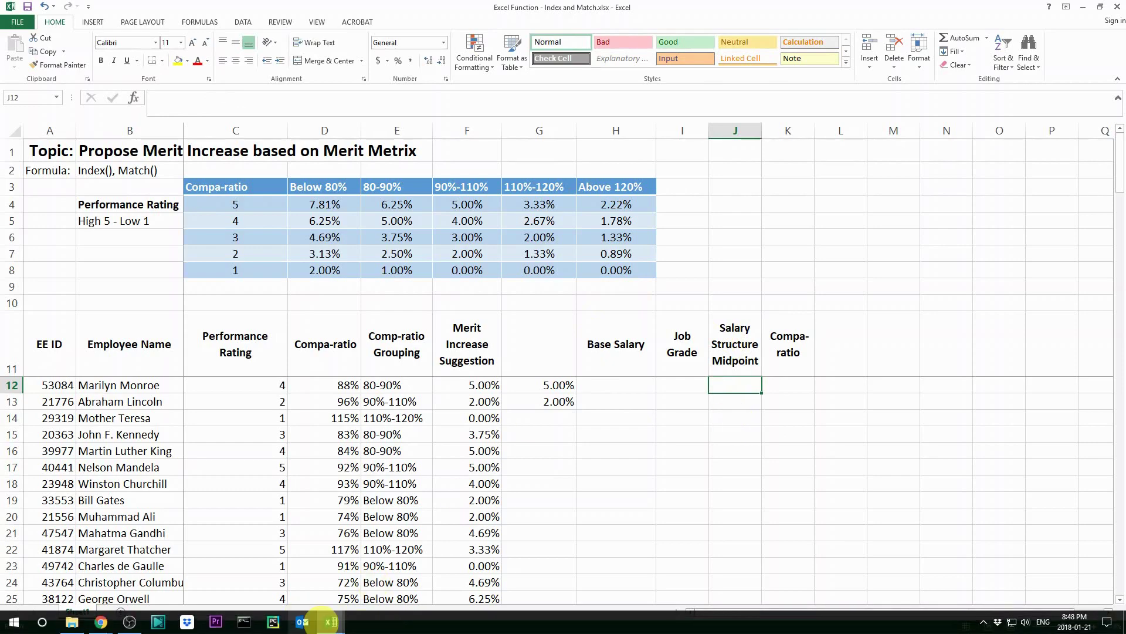
# Show the salary structure chart workbook, then the floating bar chart video in the browser
pyautogui.moveTo(331, 615)
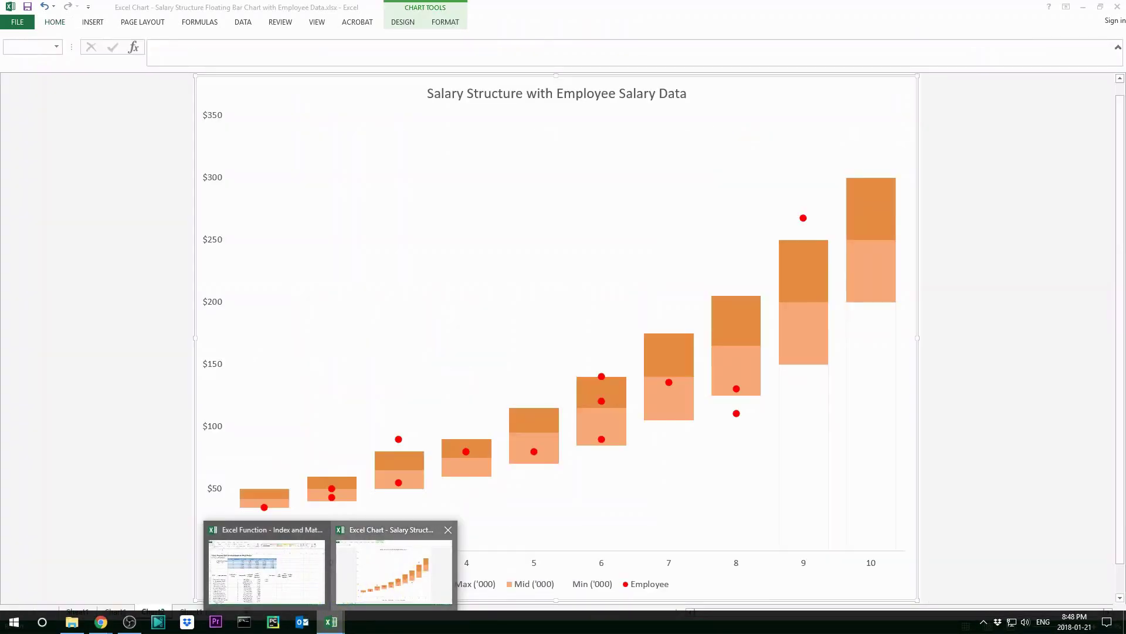
pyautogui.click(394, 572)
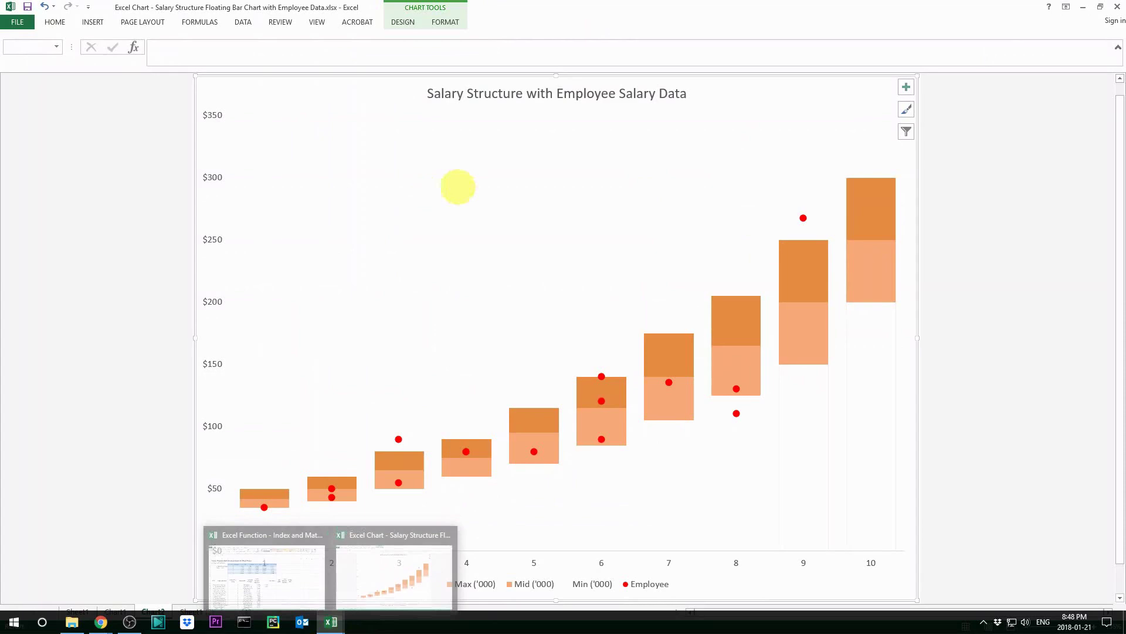
pyautogui.moveTo(332, 622)
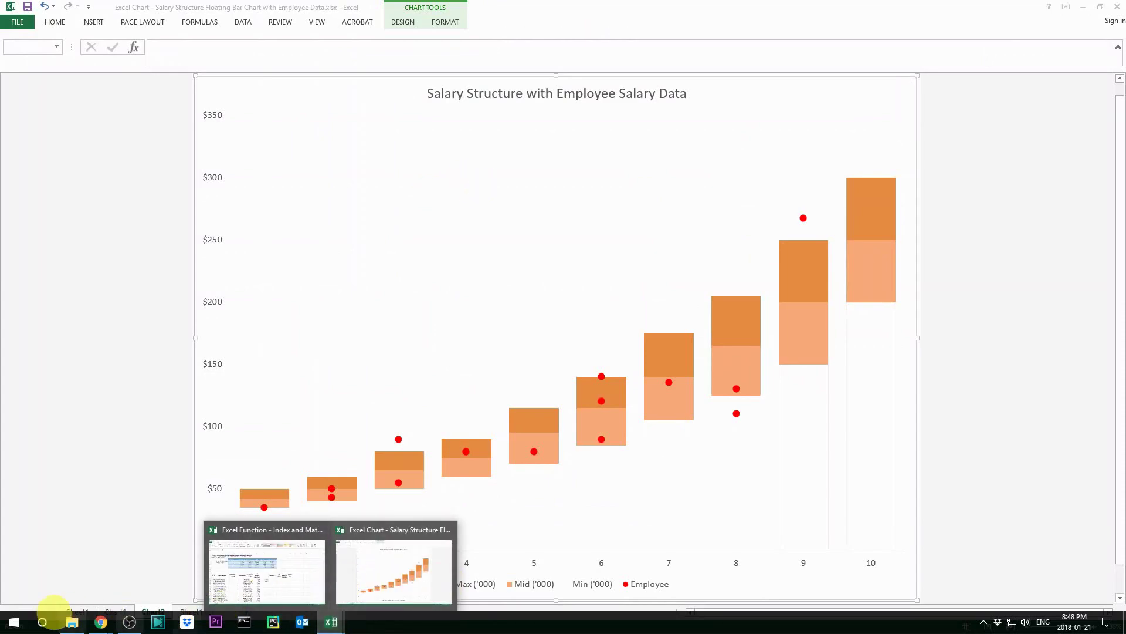
pyautogui.moveTo(101, 620)
pyautogui.click(147, 584)
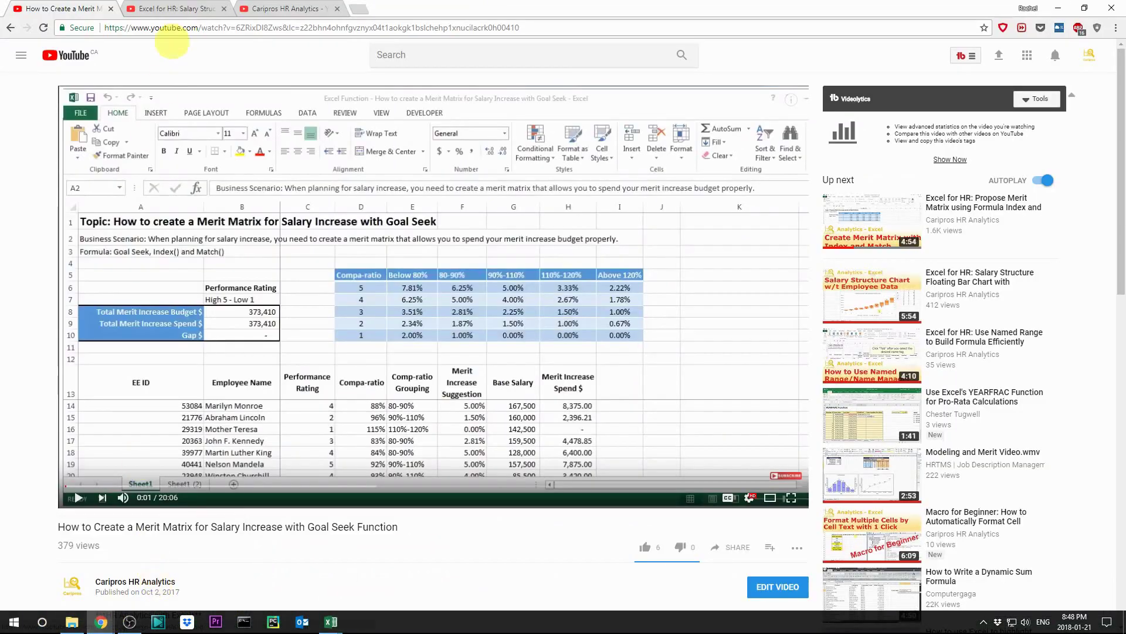
pyautogui.click(176, 8)
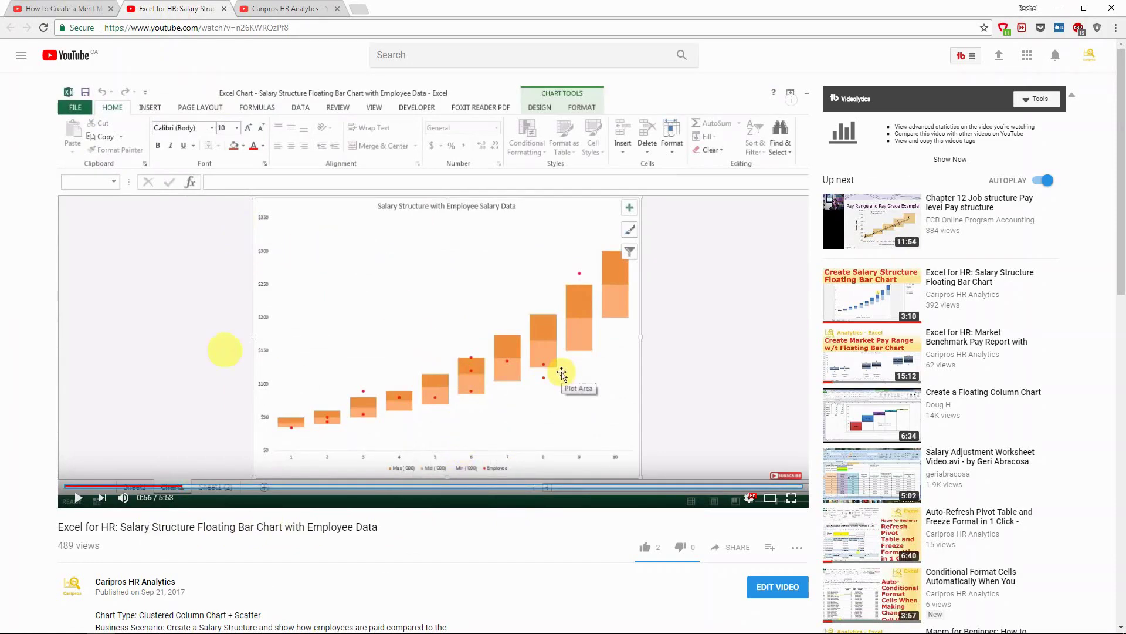
# Return to the salary structure workbook and look over its Sheet1 (2) and Chart1 sheets
pyautogui.hotkey('alt', 'Tab')
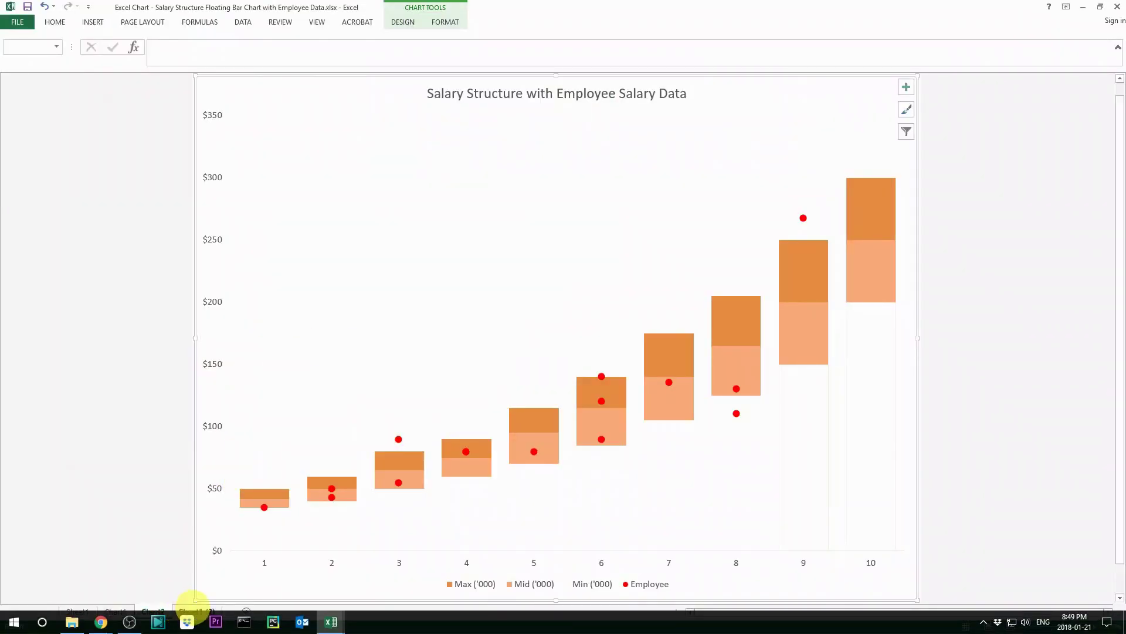
pyautogui.click(194, 611)
pyautogui.click(120, 610)
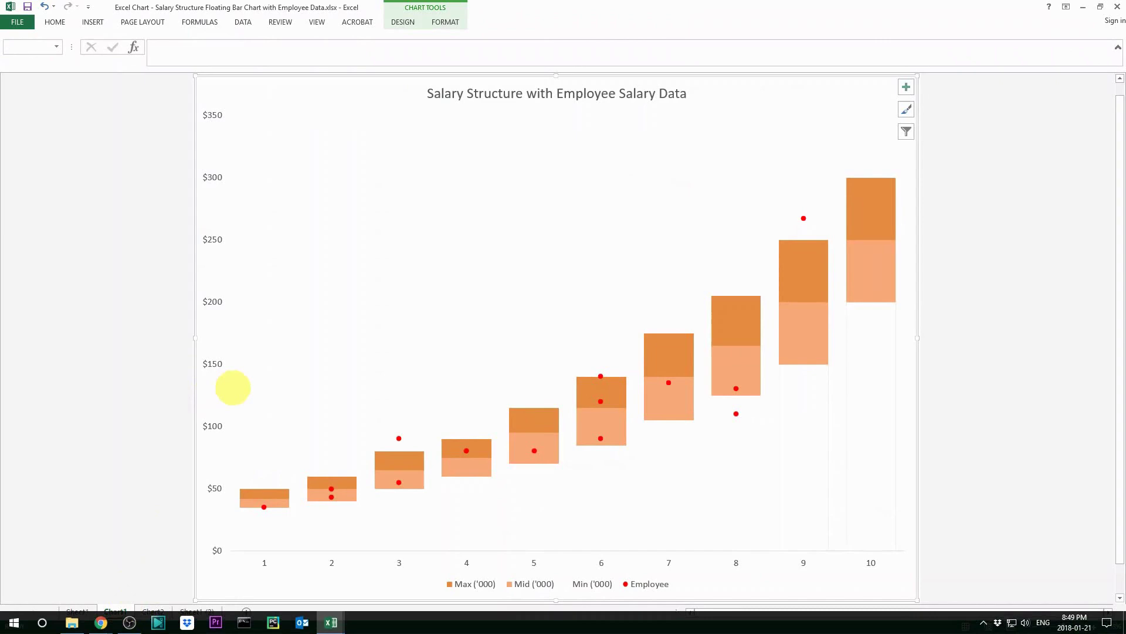
pyautogui.click(76, 611)
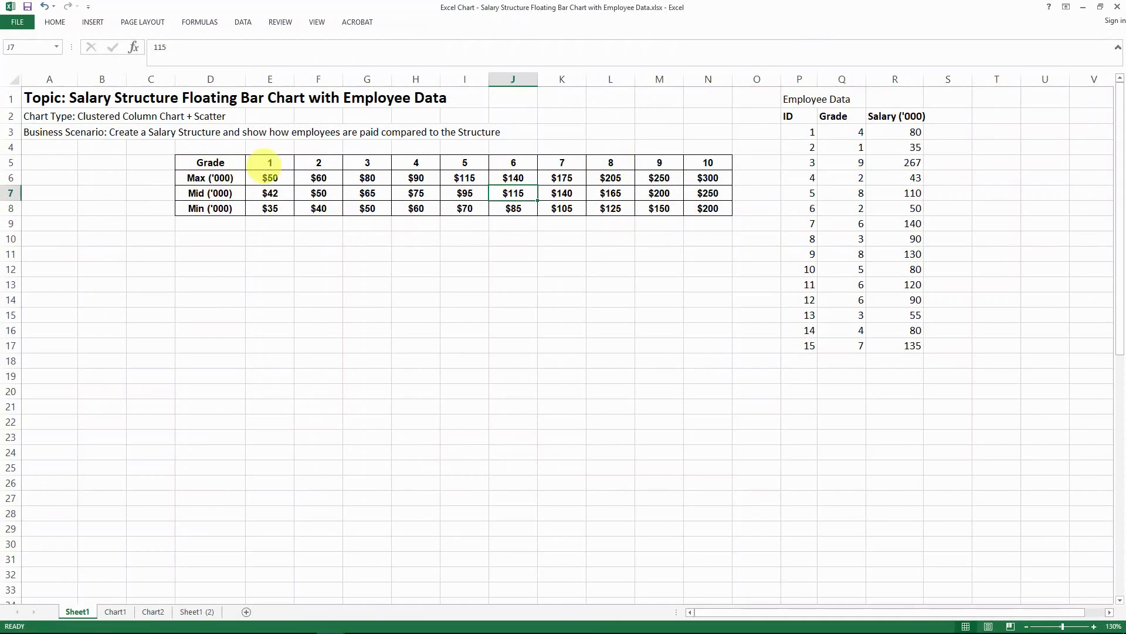
pyautogui.click(264, 165)
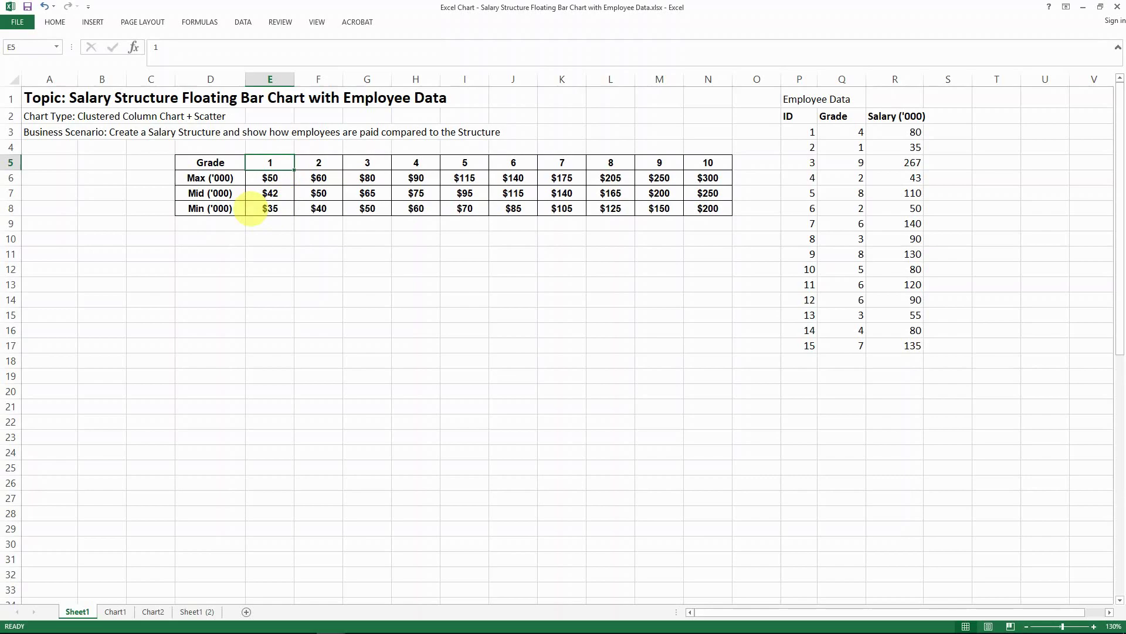
pyautogui.click(269, 208)
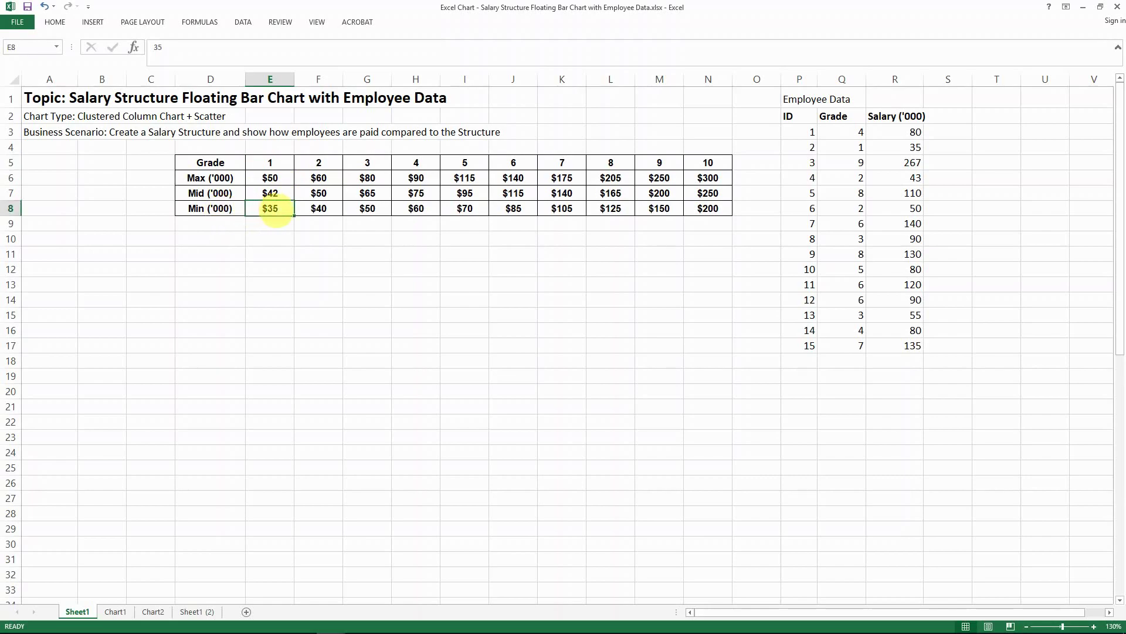
pyautogui.click(269, 194)
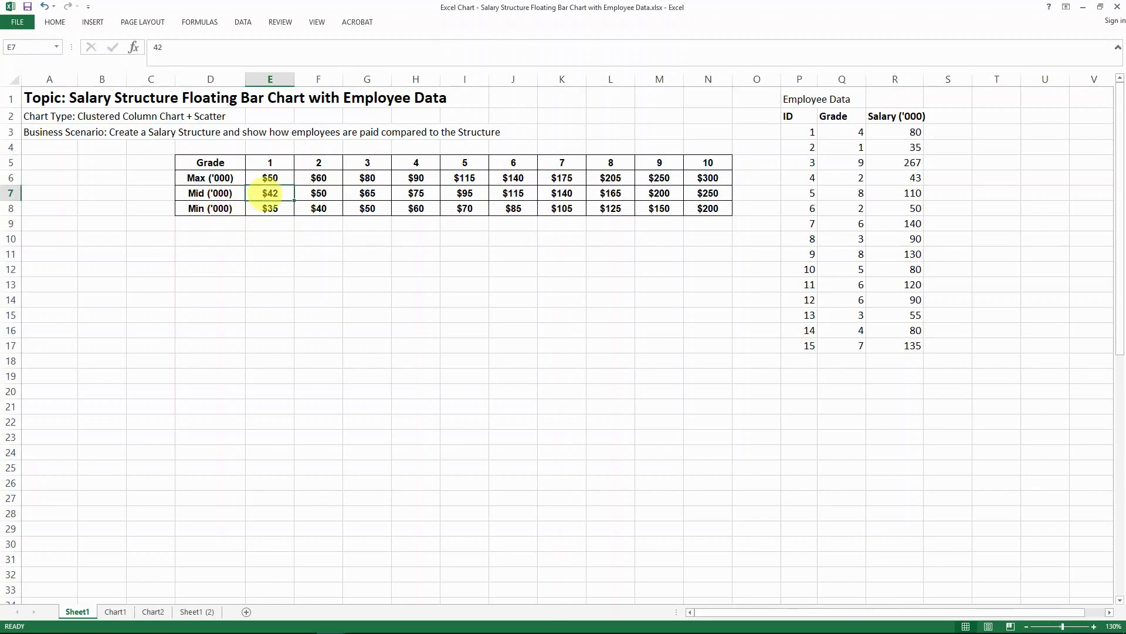
pyautogui.moveTo(196, 194); pyautogui.dragTo(710, 194)
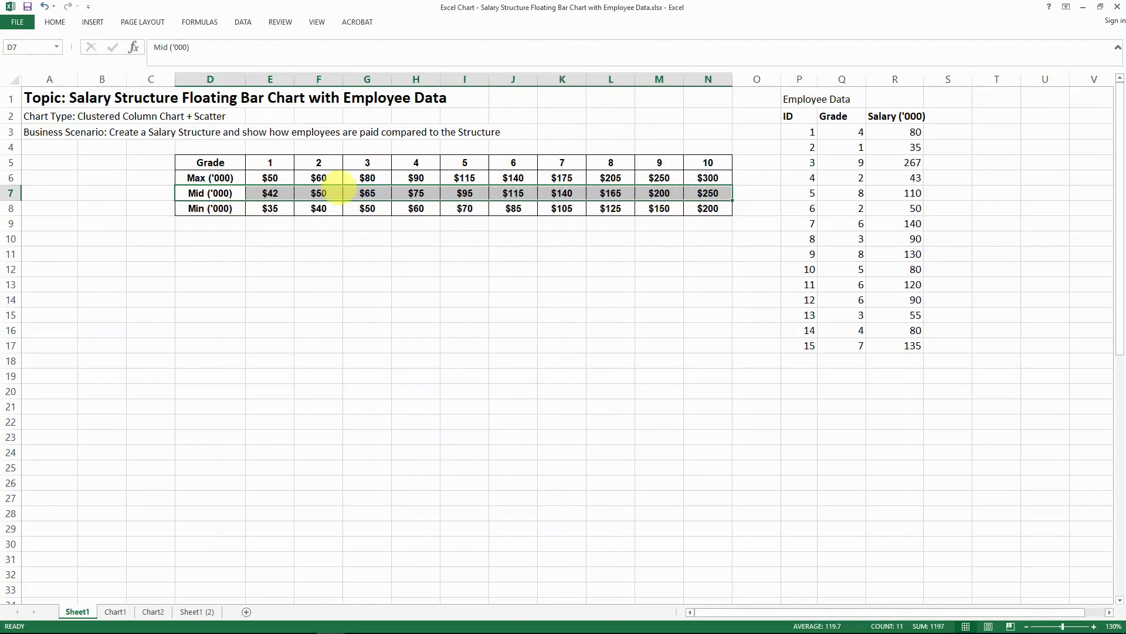
pyautogui.click(267, 176)
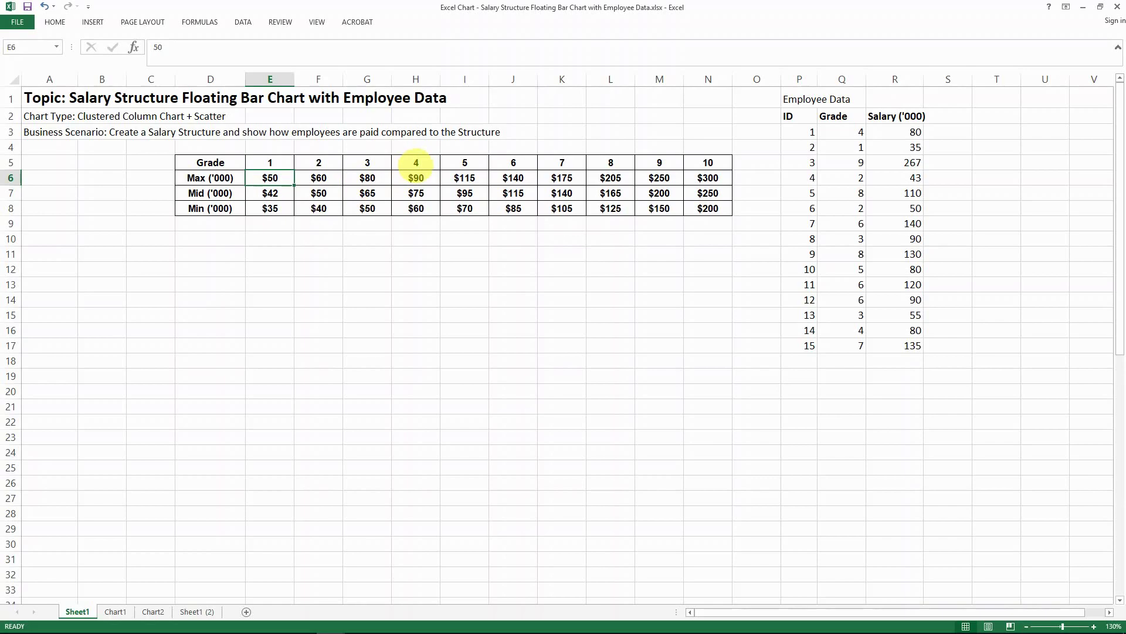
# Bring the merit matrix workbook forward and enter job grade 5 for the first employee
pyautogui.hotkey('alt', 'Tab')
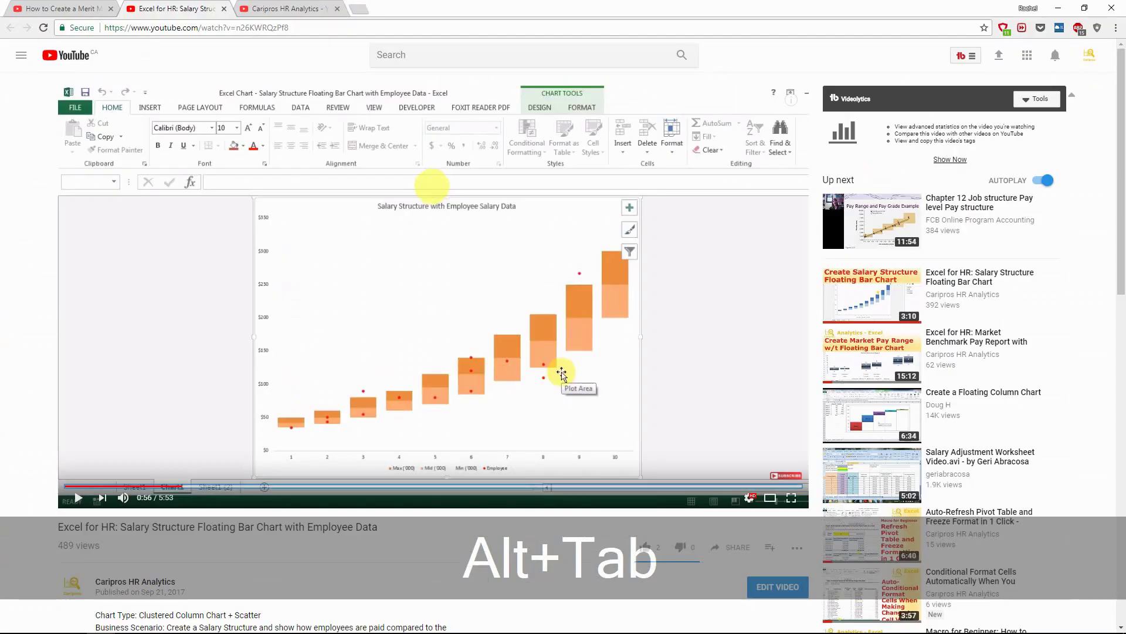
pyautogui.hotkey('alt', 'Tab')
pyautogui.moveTo(327, 619)
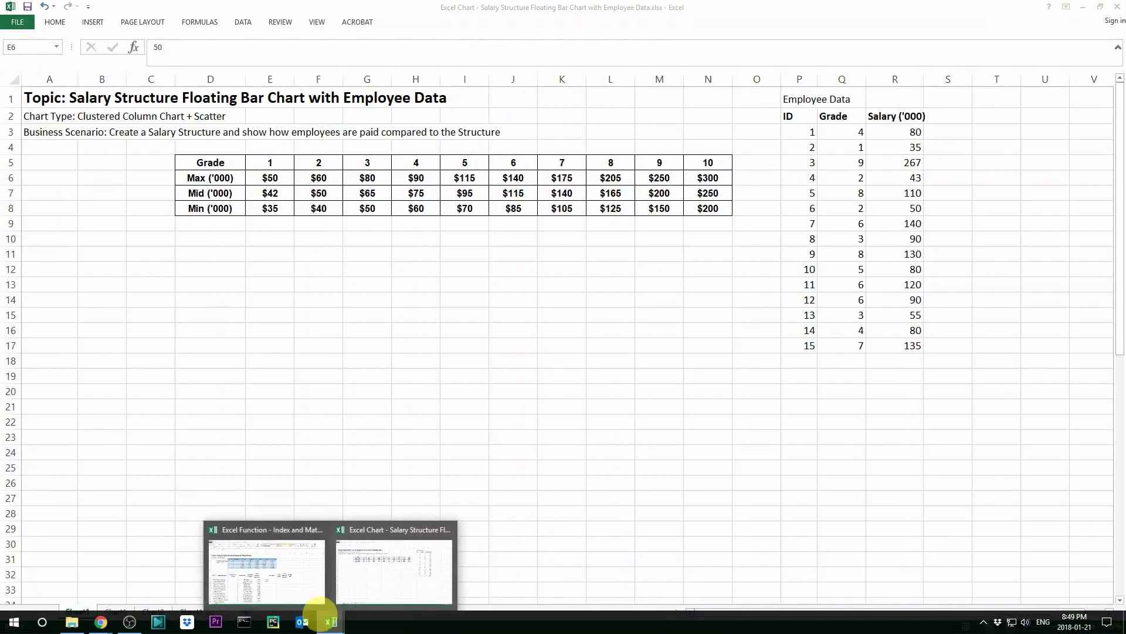
pyautogui.click(269, 563)
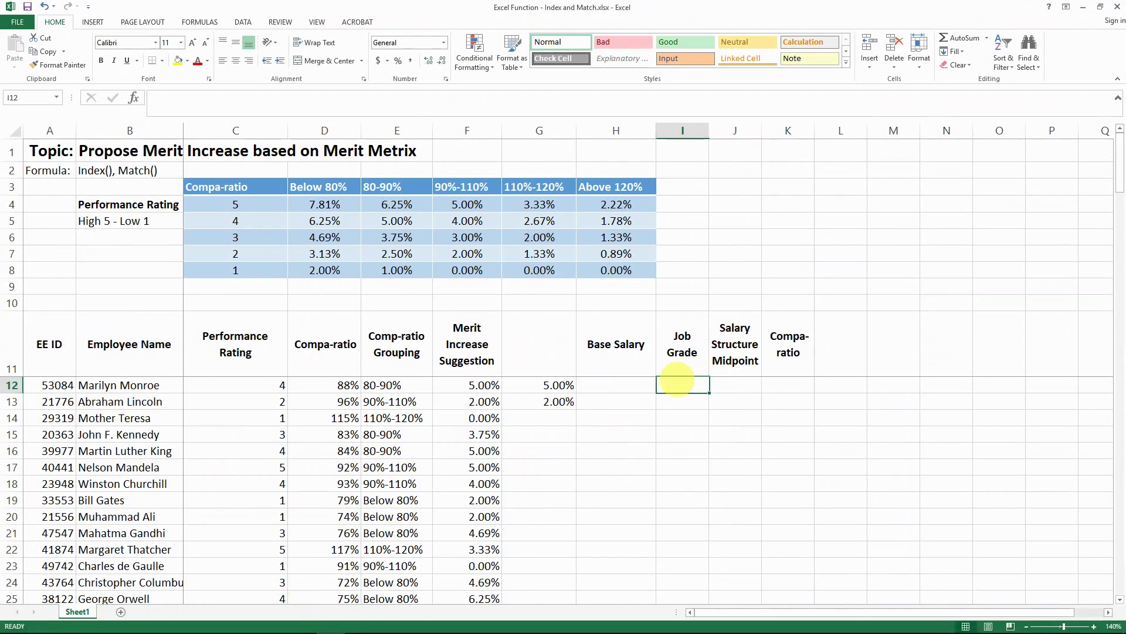
pyautogui.hotkey('alt', 'Tab')
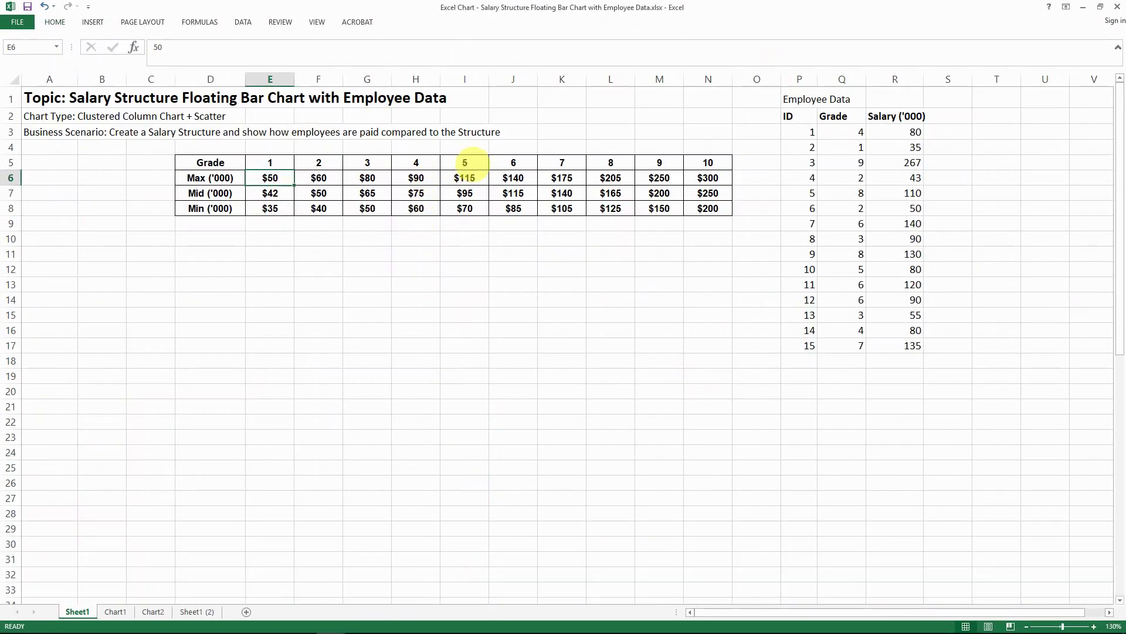
pyautogui.hotkey('alt', 'Tab')
pyautogui.write('5')
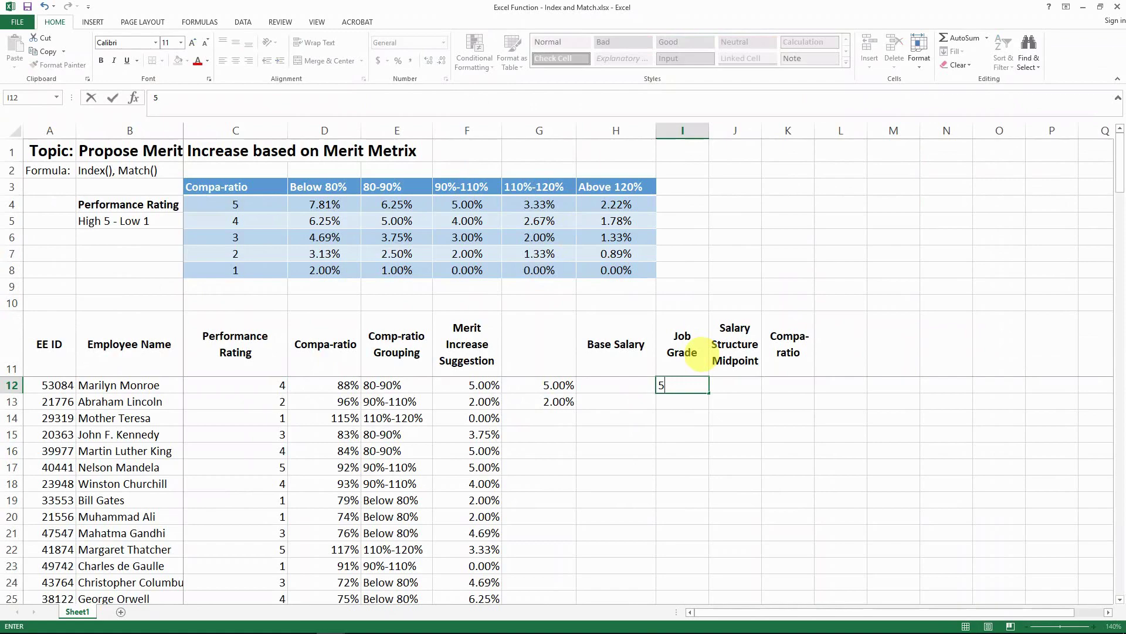
pyautogui.press('Tab')
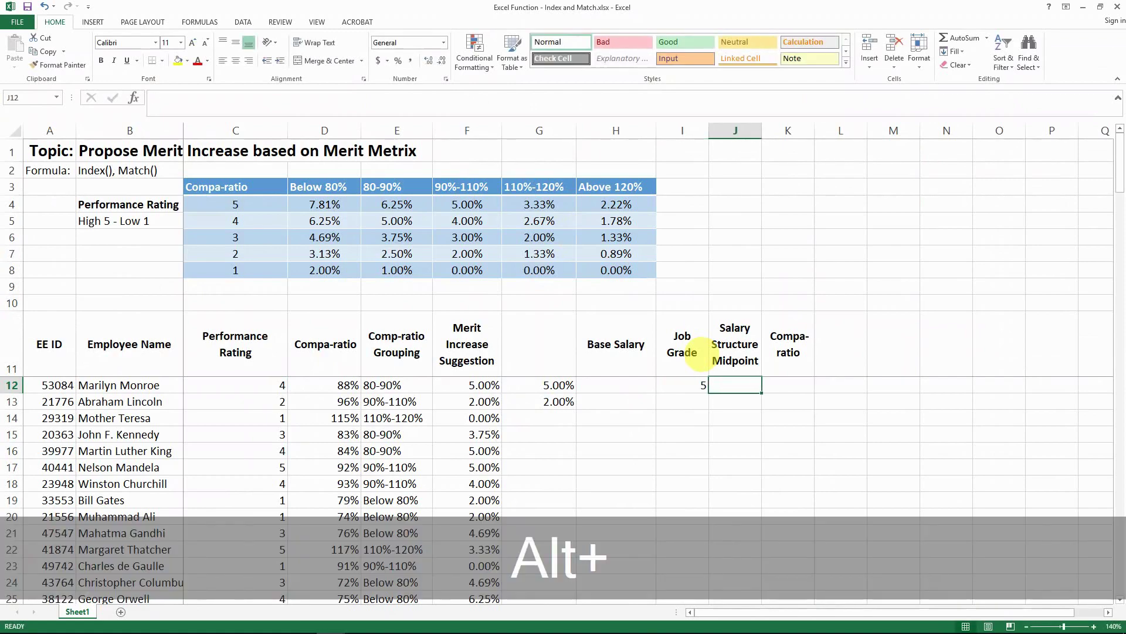
# Look up grade 5's midpoint and enter 95000 as the first employee's midpoint
pyautogui.hotkey('alt', 'Tab')
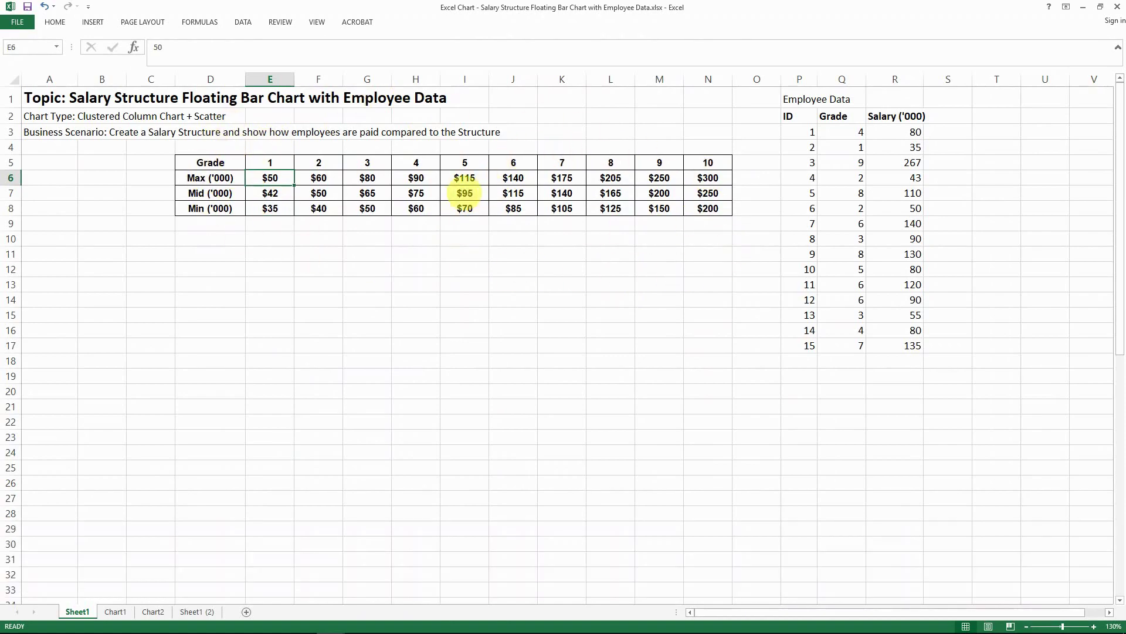
pyautogui.click(462, 195)
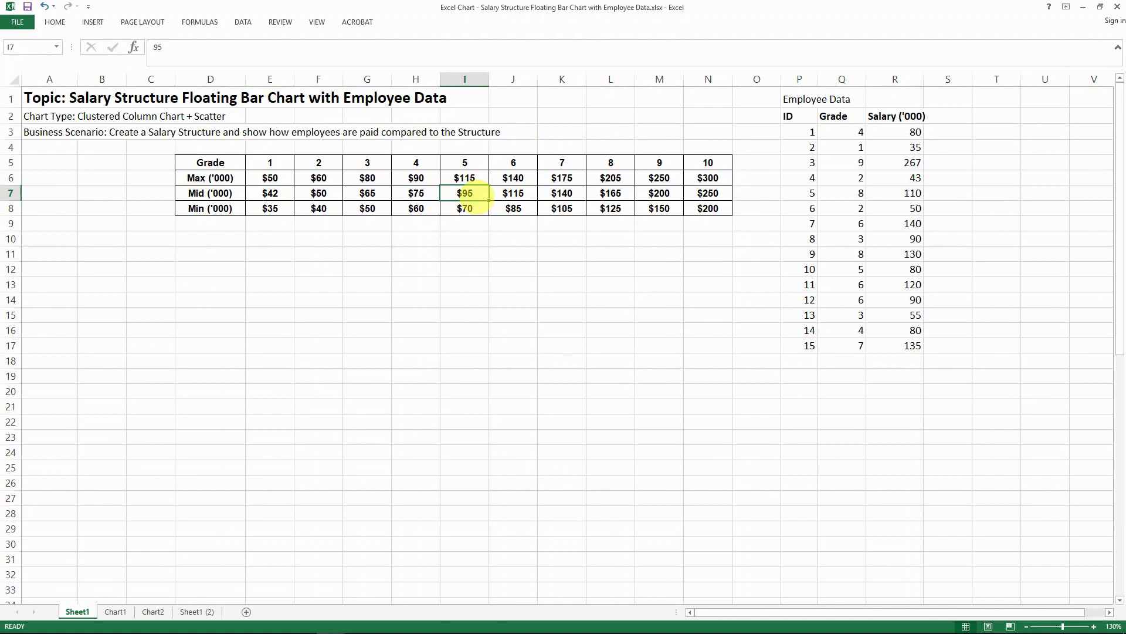
pyautogui.hotkey('alt', 'Tab')
pyautogui.write('95')
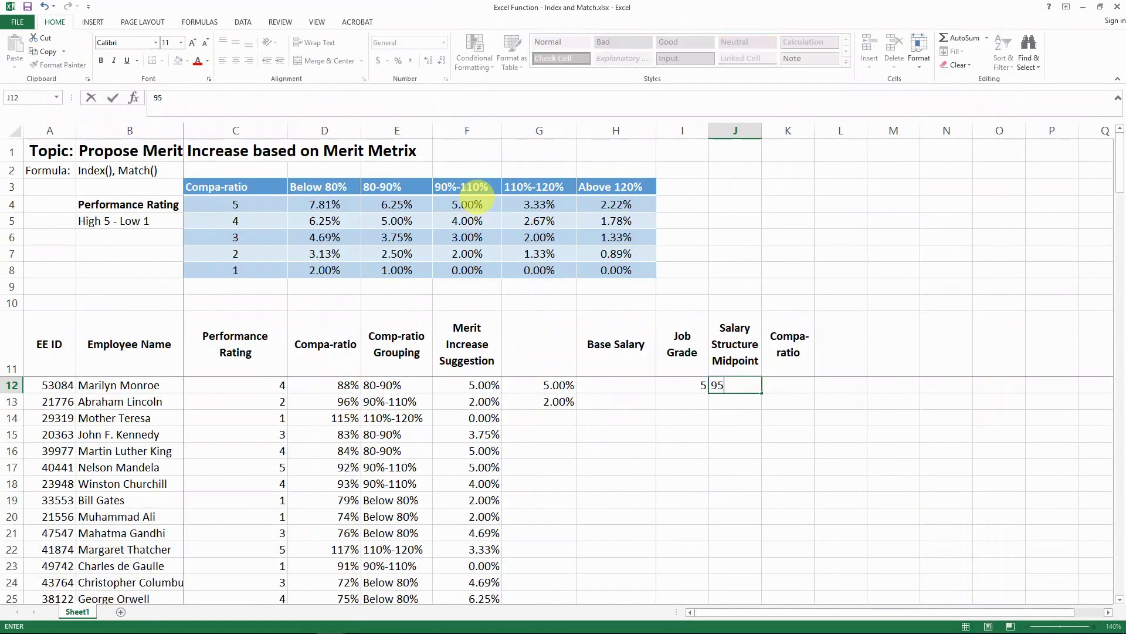
pyautogui.press('Tab')
pyautogui.press('Left')
pyautogui.press('Left')
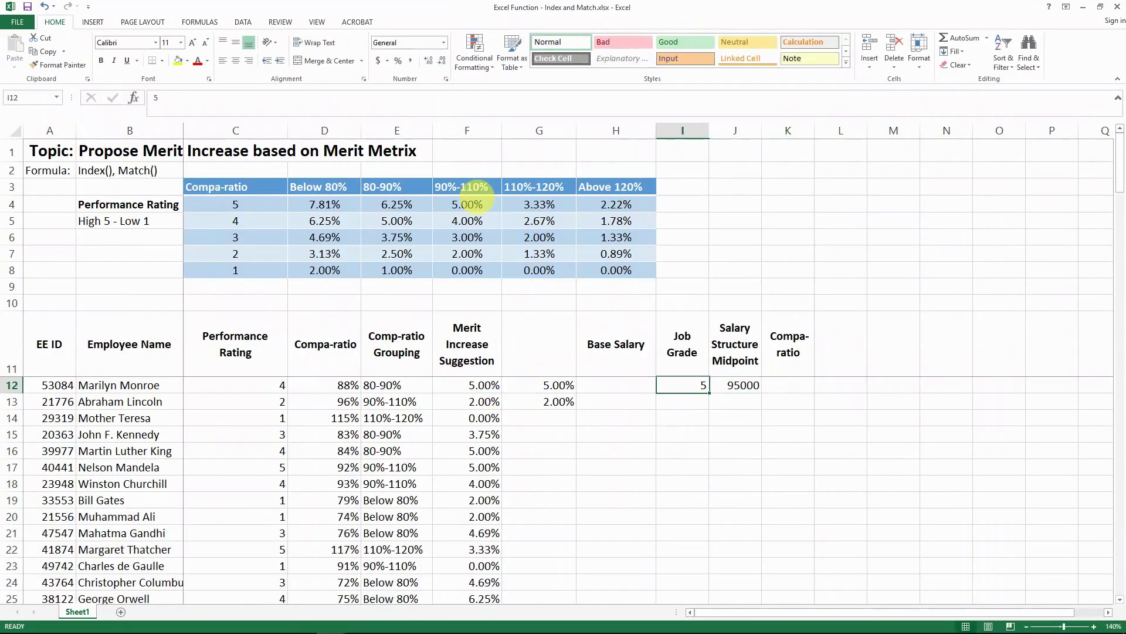
pyautogui.press('Left')
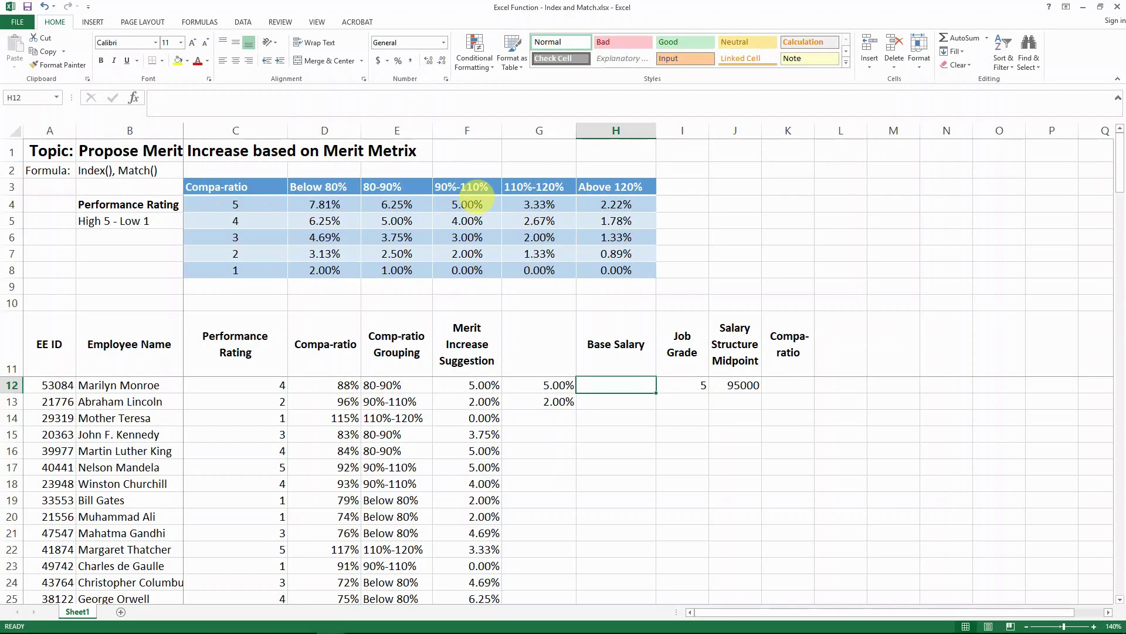
# Enter base salary 75000 and the formula =H12/J12 in K12, formatted as a percentage (79%)
pyautogui.write('75')
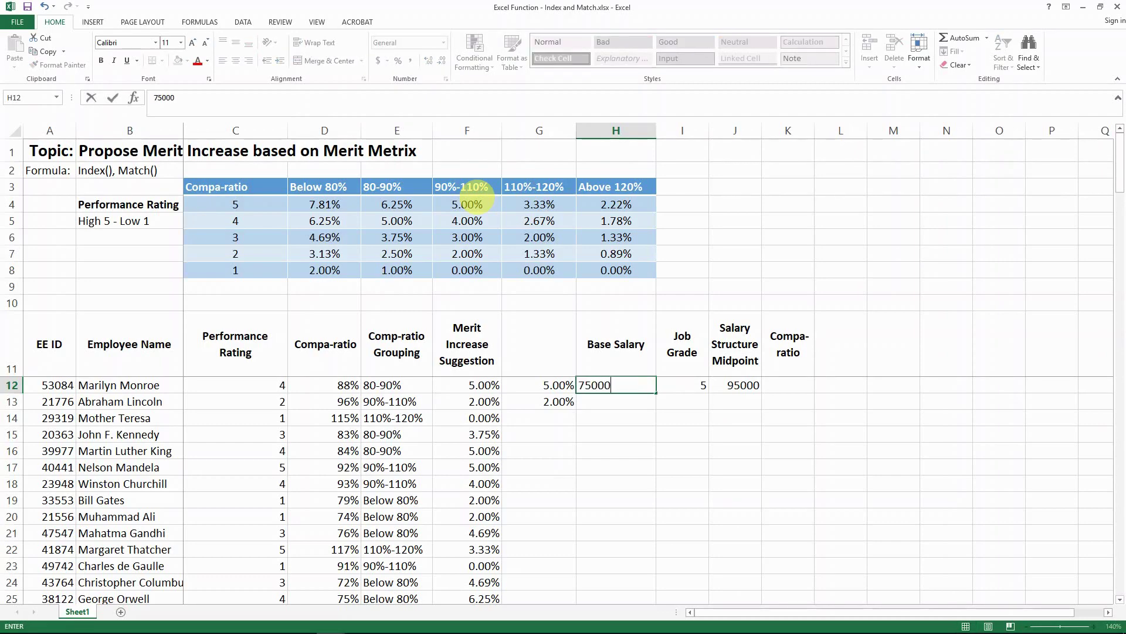
pyautogui.write('000')
pyautogui.press('Tab')
pyautogui.press('Tab')
pyautogui.press('Tab')
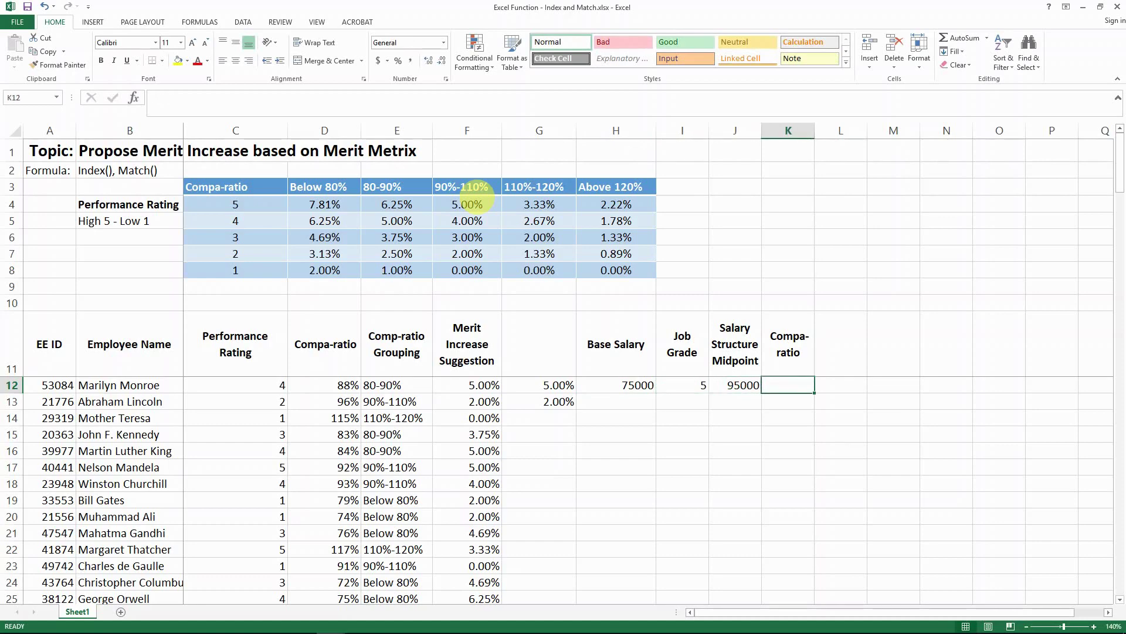
pyautogui.write('=')
pyautogui.press('Left')
pyautogui.press('Left')
pyautogui.press('Left')
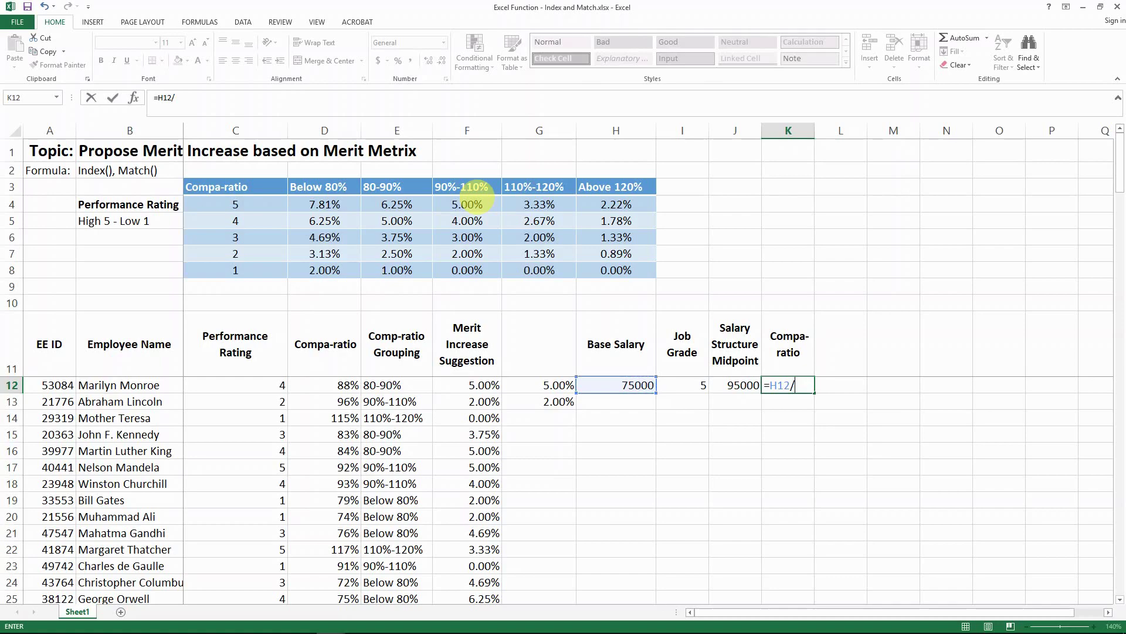
pyautogui.write('/')
pyautogui.press('Left')
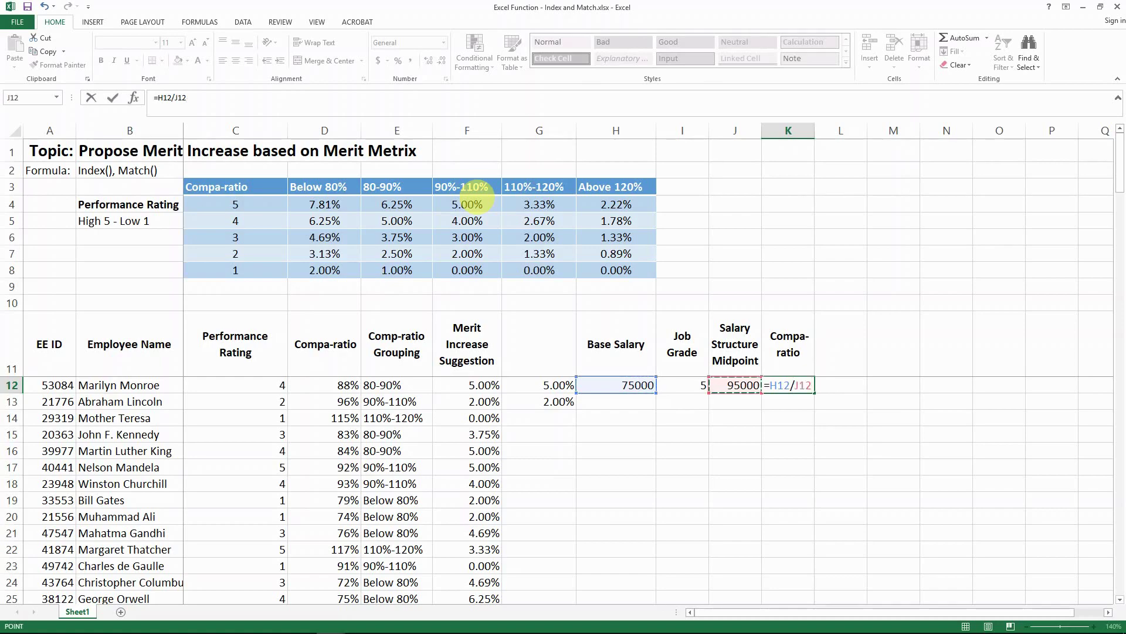
pyautogui.press('Return')
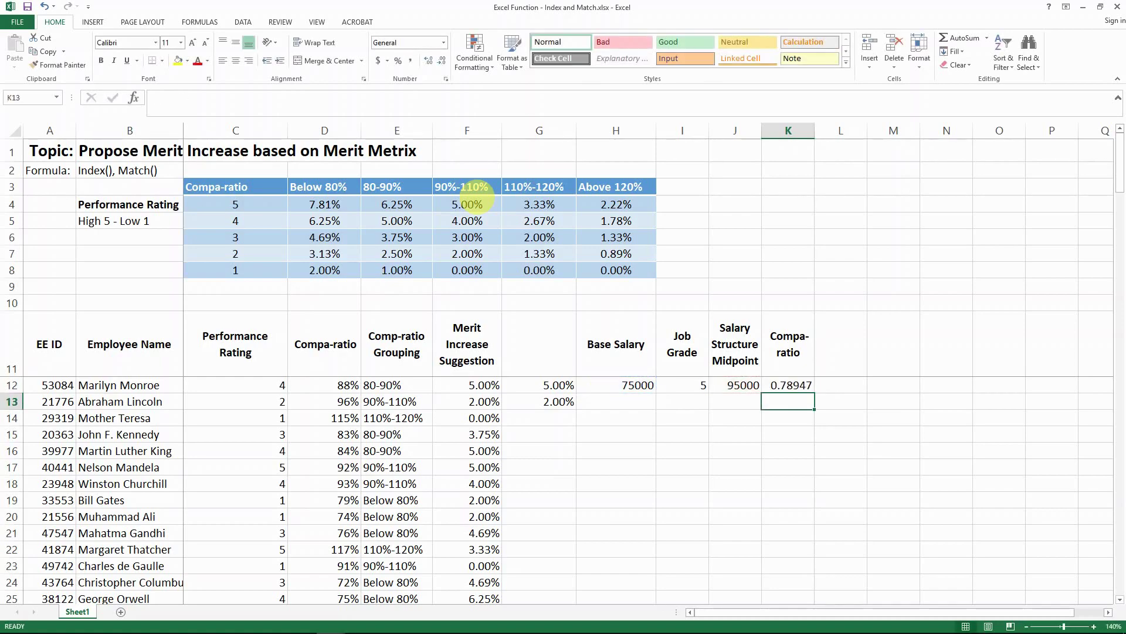
pyautogui.press('Up')
pyautogui.click(398, 60)
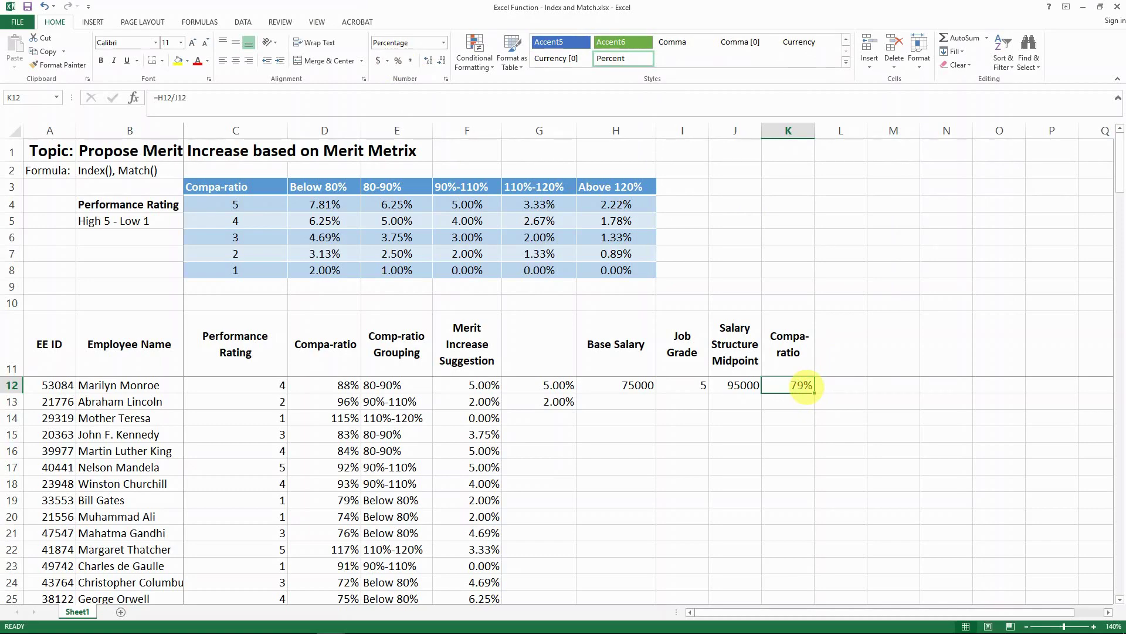
# Enter job grade 9 for the second employee and look up grade 9's midpoint of $200
pyautogui.press('Left')
pyautogui.press('Down')
pyautogui.press('Left')
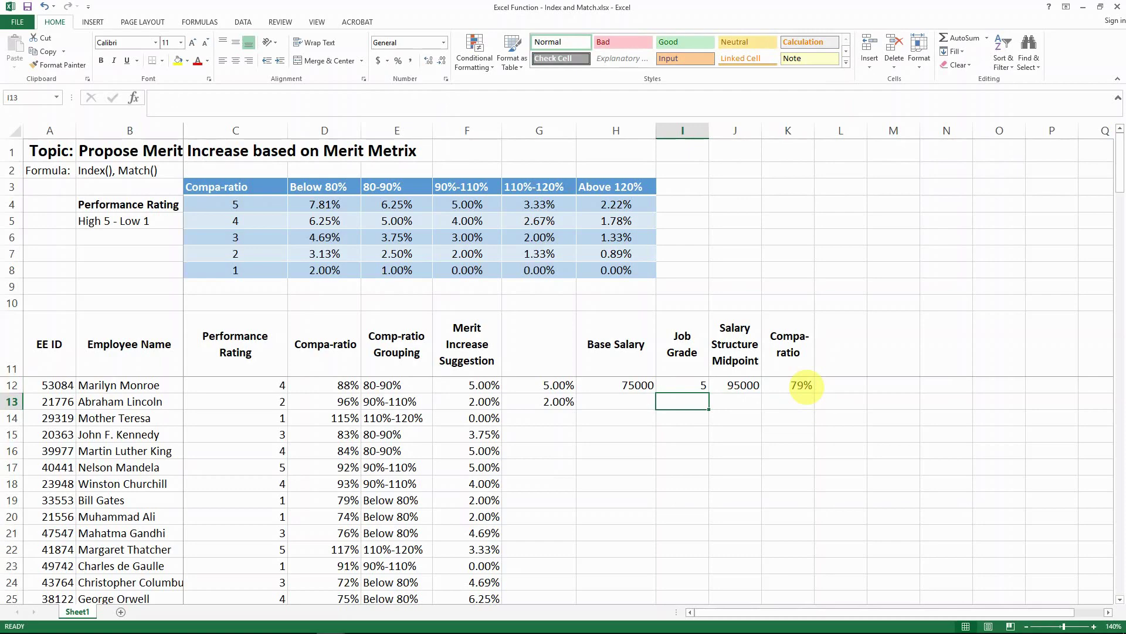
pyautogui.write('5')
pyautogui.press('Tab')
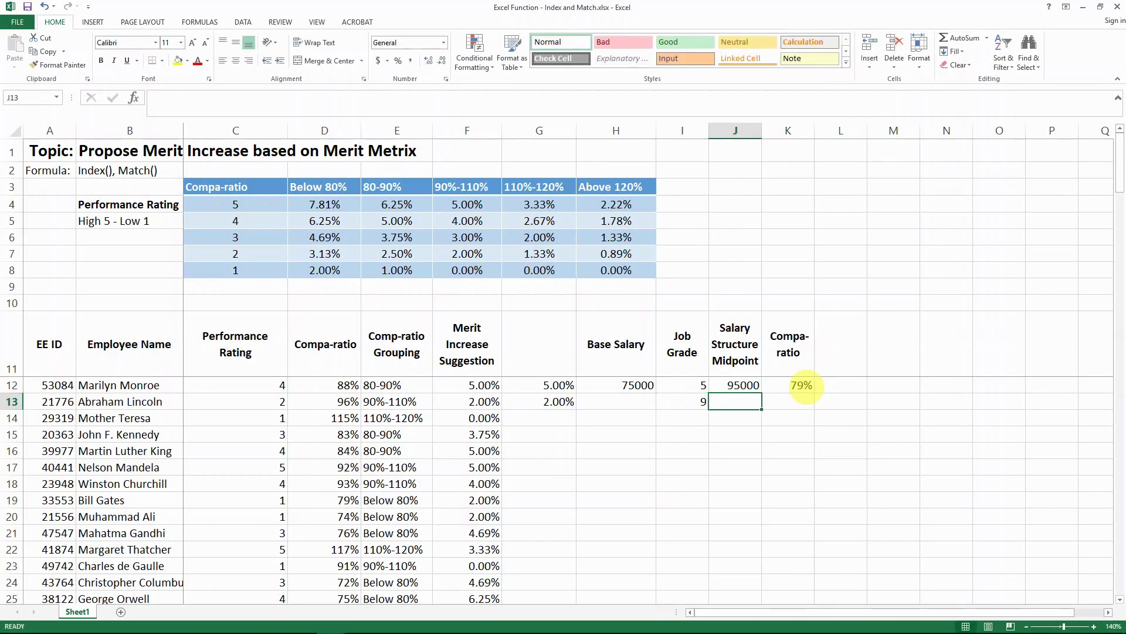
pyautogui.hotkey('alt', 'Tab')
pyautogui.click(659, 193)
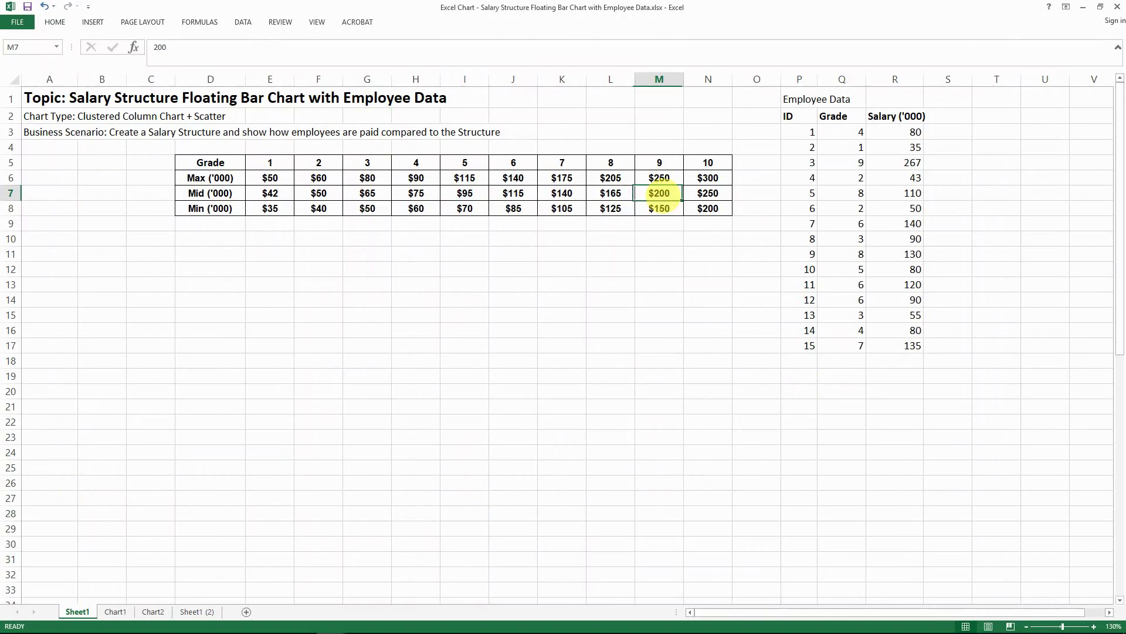
pyautogui.hotkey('alt', 'Tab')
pyautogui.write('200')
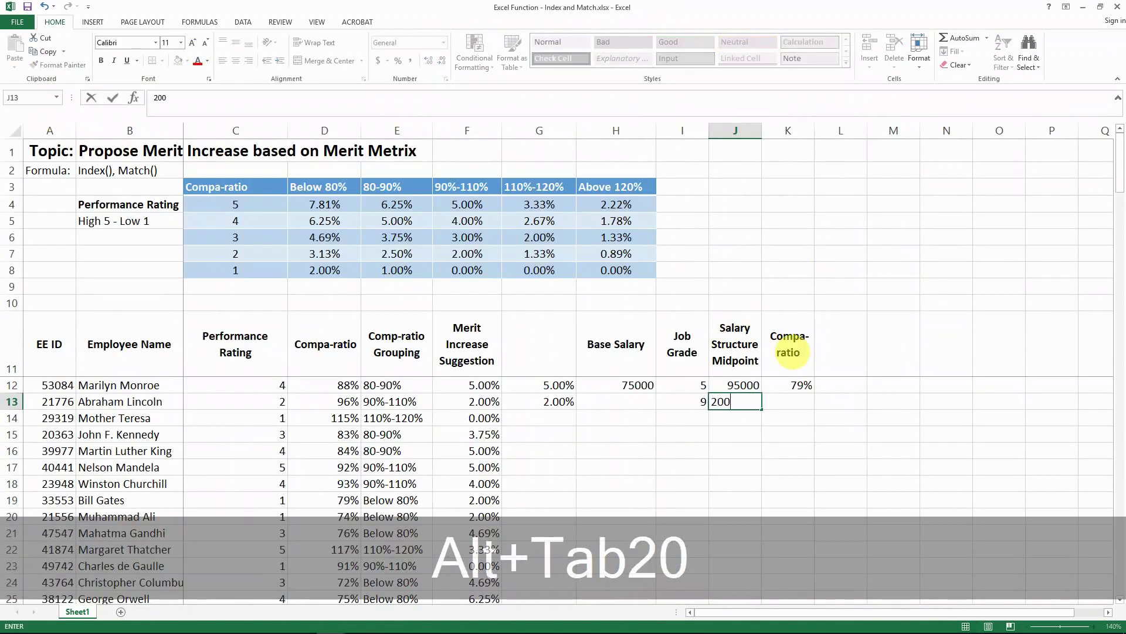
pyautogui.press('Left')
pyautogui.press('Left')
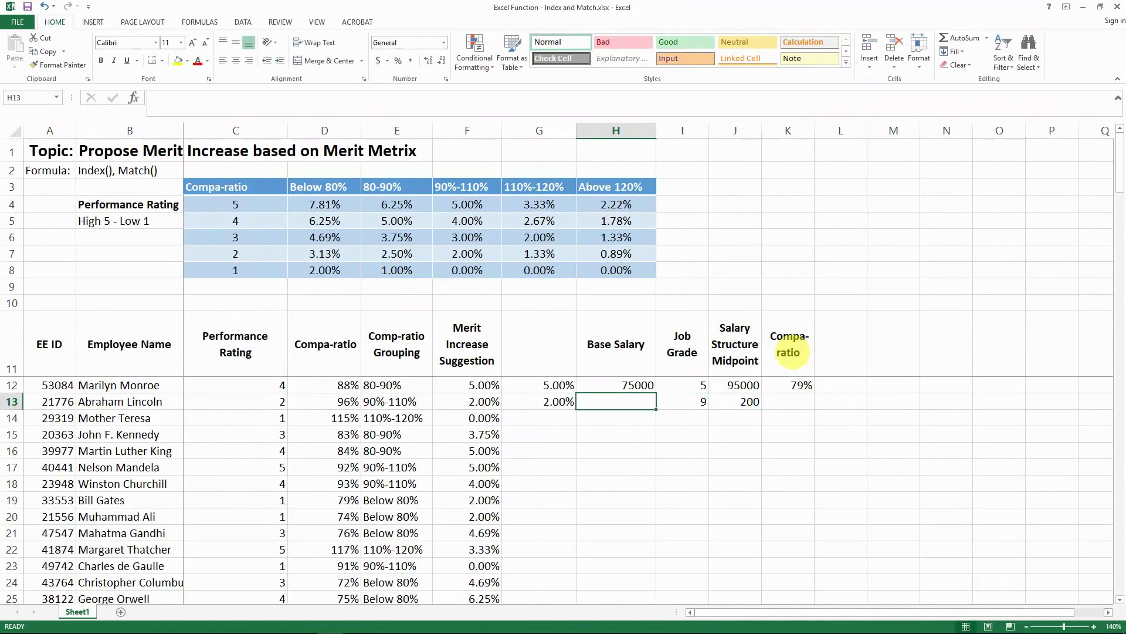
# Fill row 13 with base salary 225000 and midpoint 200000
pyautogui.write('22')
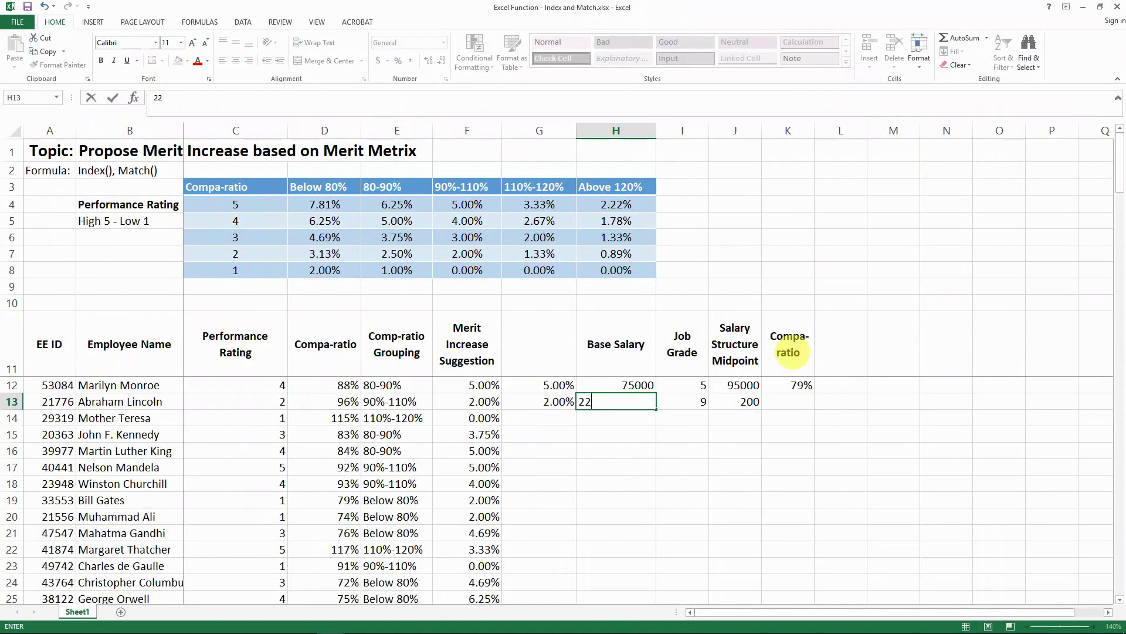
pyautogui.write('5000')
pyautogui.press('Right')
pyautogui.press('Right')
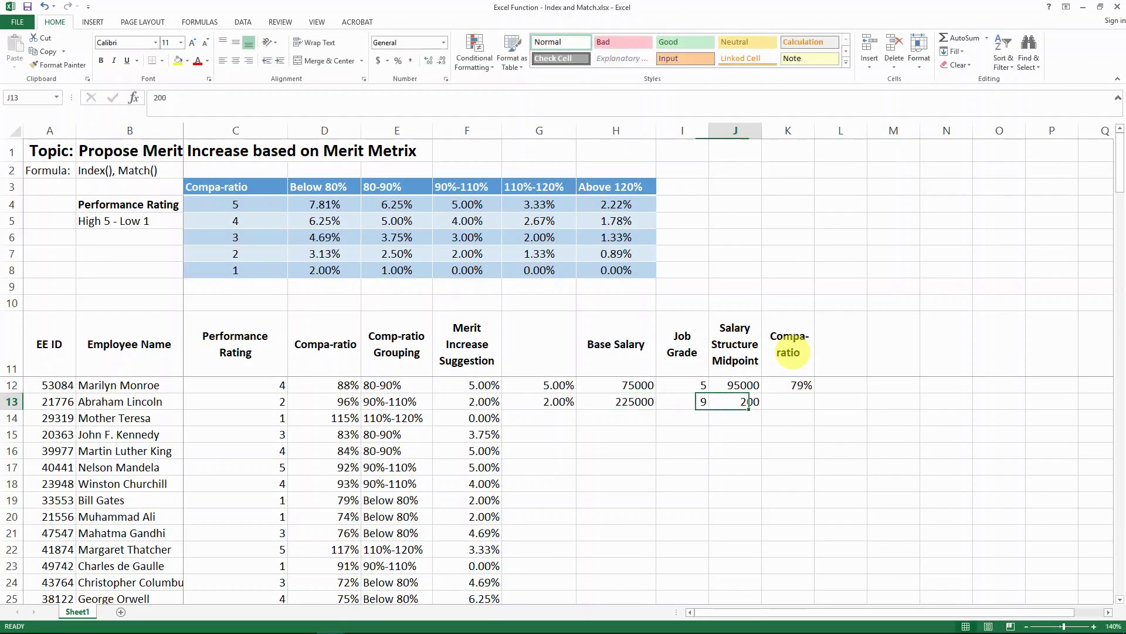
pyautogui.write('2000')
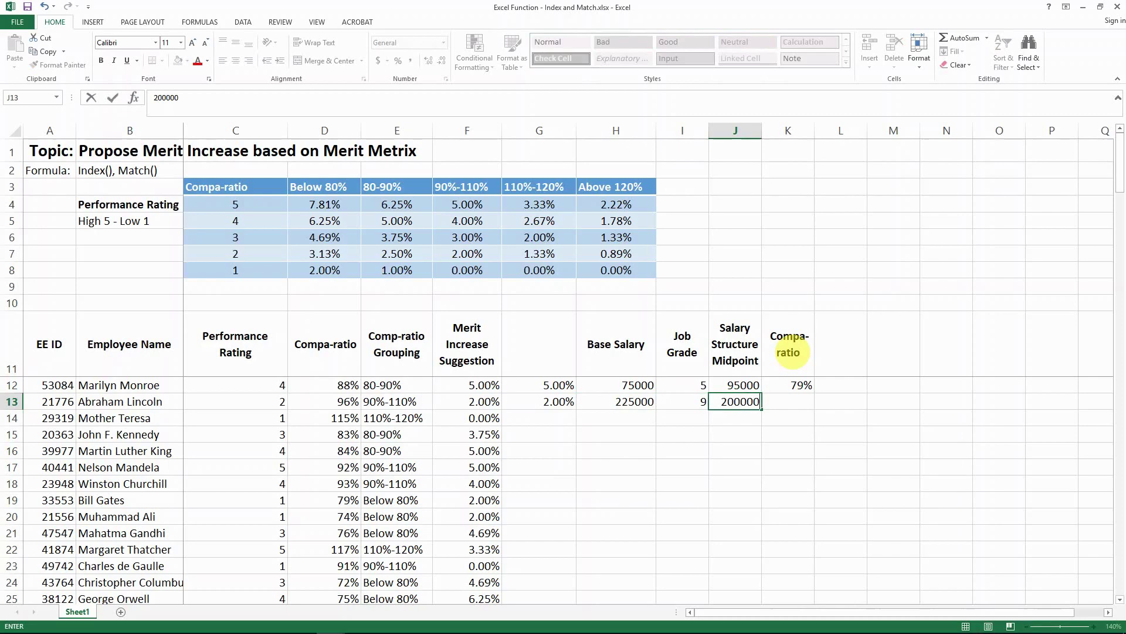
pyautogui.write('00')
pyautogui.press('Up')
# Copy the compa-ratio formula from K12 into K13, giving 113%
pyautogui.press('Right')
pyautogui.hotkey('ctrl', 'c')
pyautogui.press('Down')
pyautogui.hotkey('ctrl', 'v')
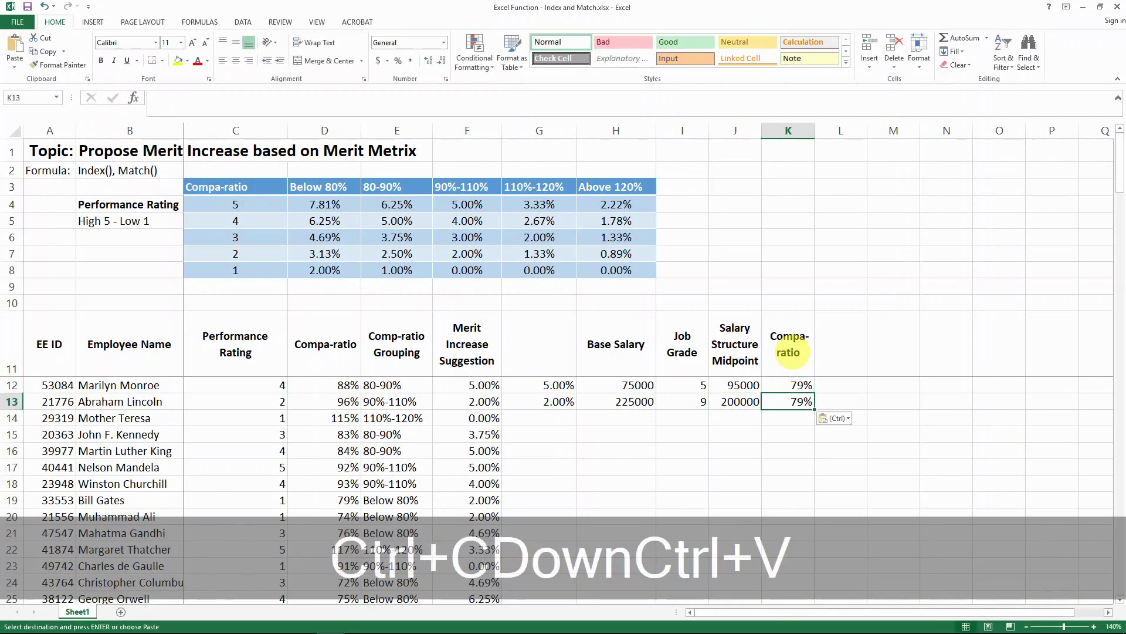
pyautogui.press('Escape')
pyautogui.press('Up')
pyautogui.press('Down')
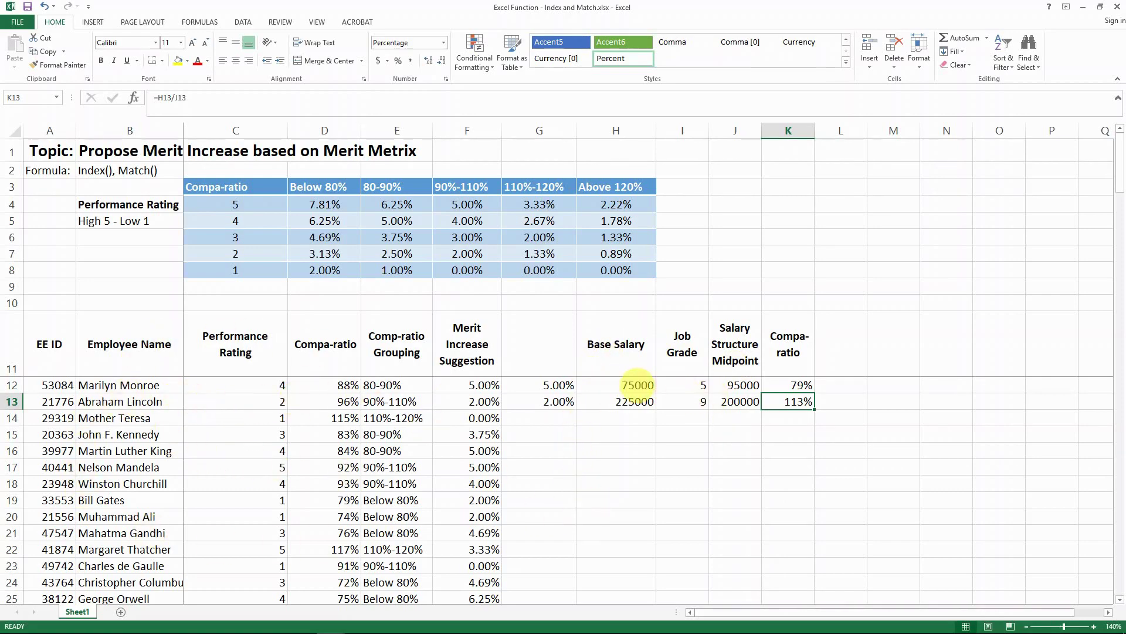
# Switch to the salary structure workbook with its grade Max, Mid and Min table
pyautogui.hotkey('alt', 'Tab')
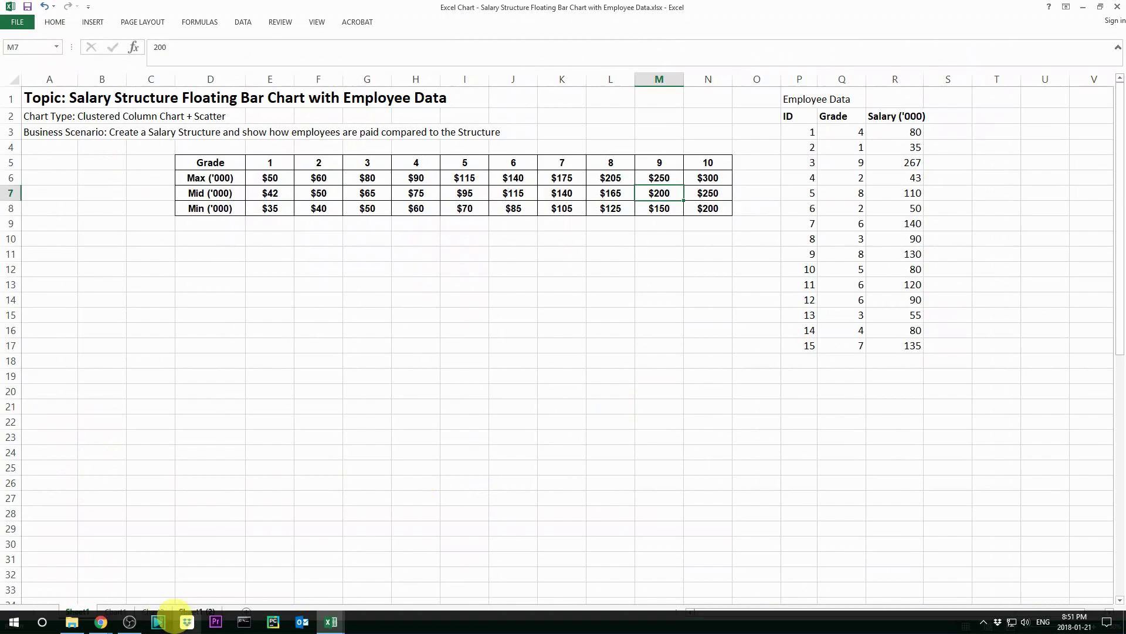
pyautogui.click(116, 611)
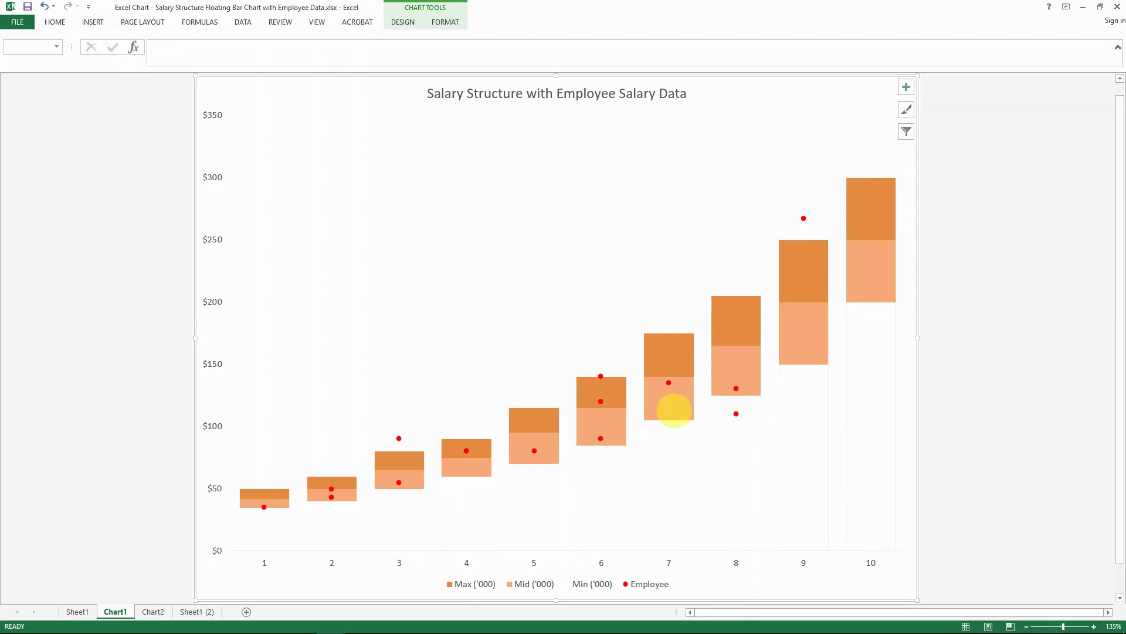
pyautogui.moveTo(675, 422)
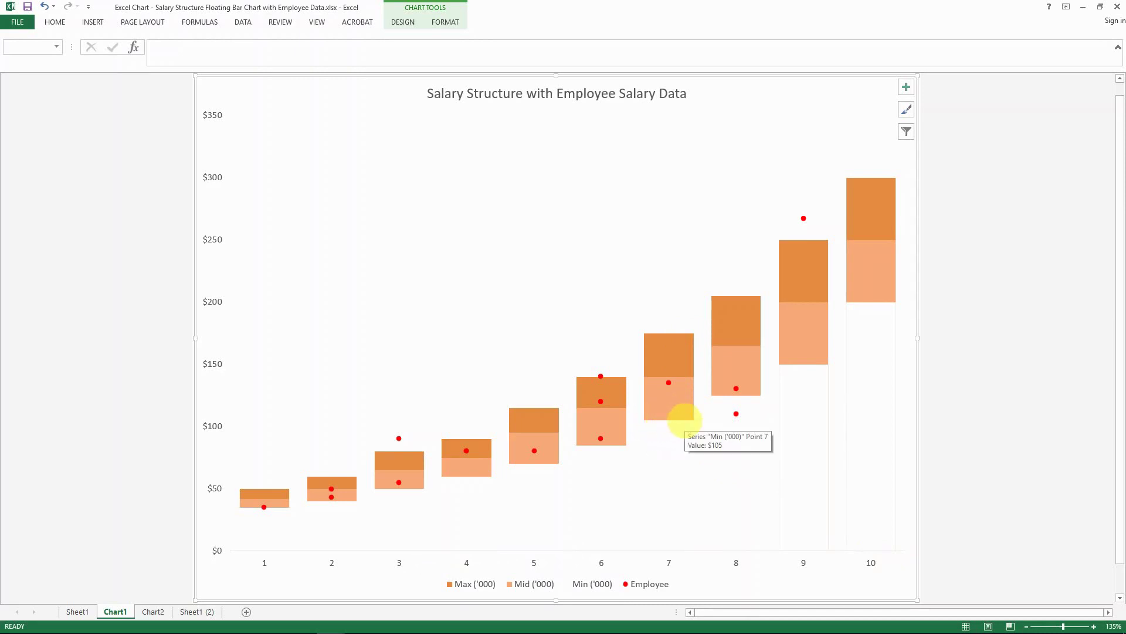
pyautogui.moveTo(684, 379)
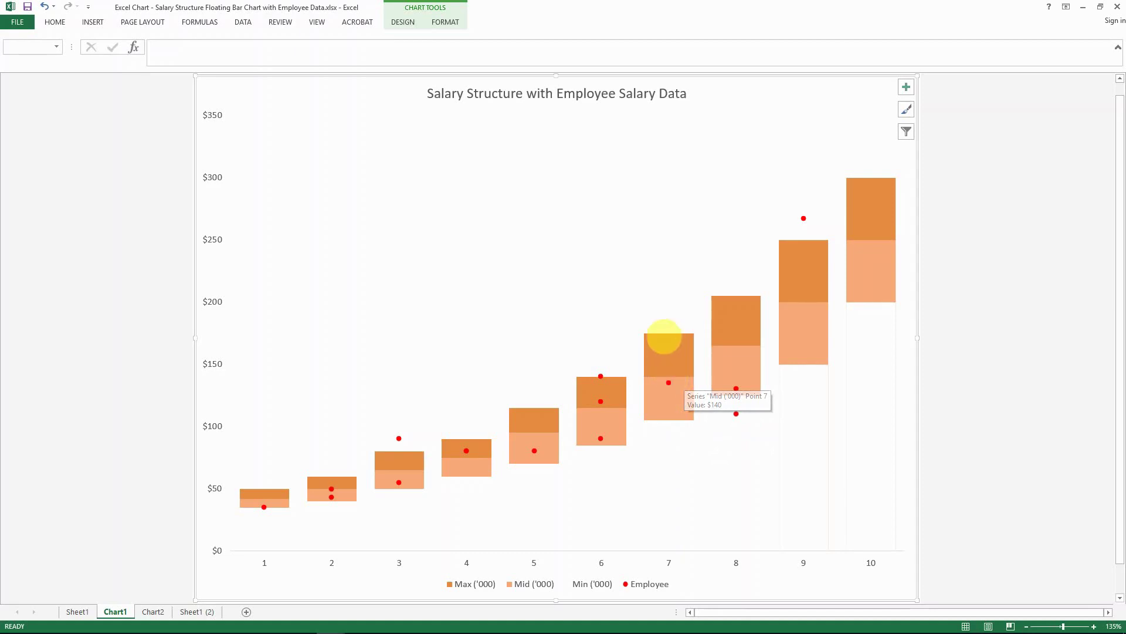
pyautogui.moveTo(674, 335)
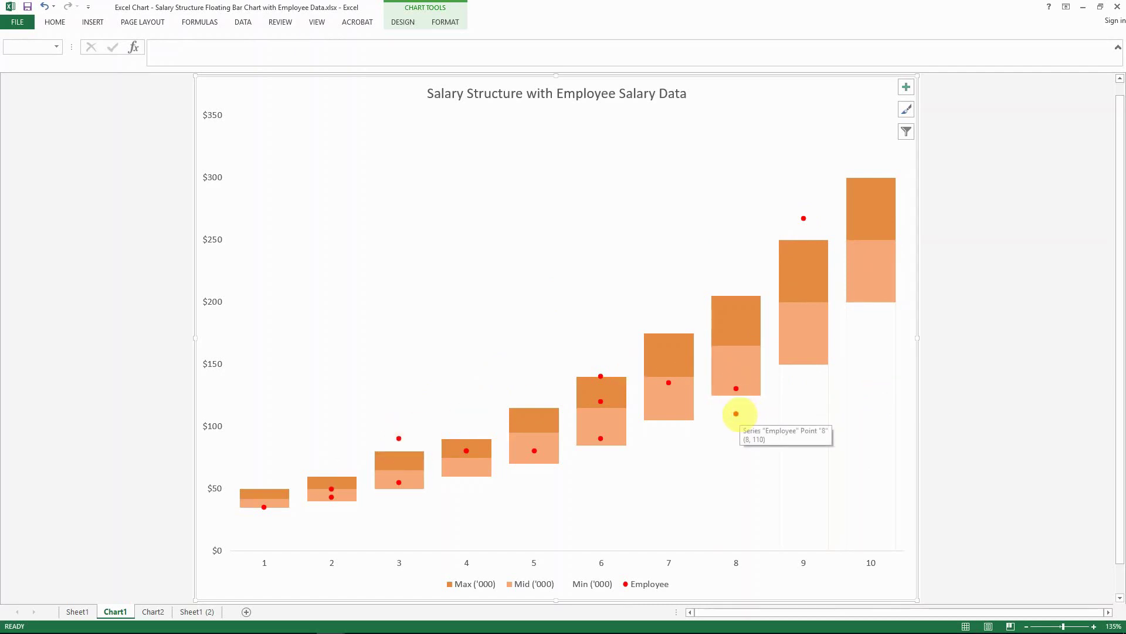
pyautogui.moveTo(804, 218)
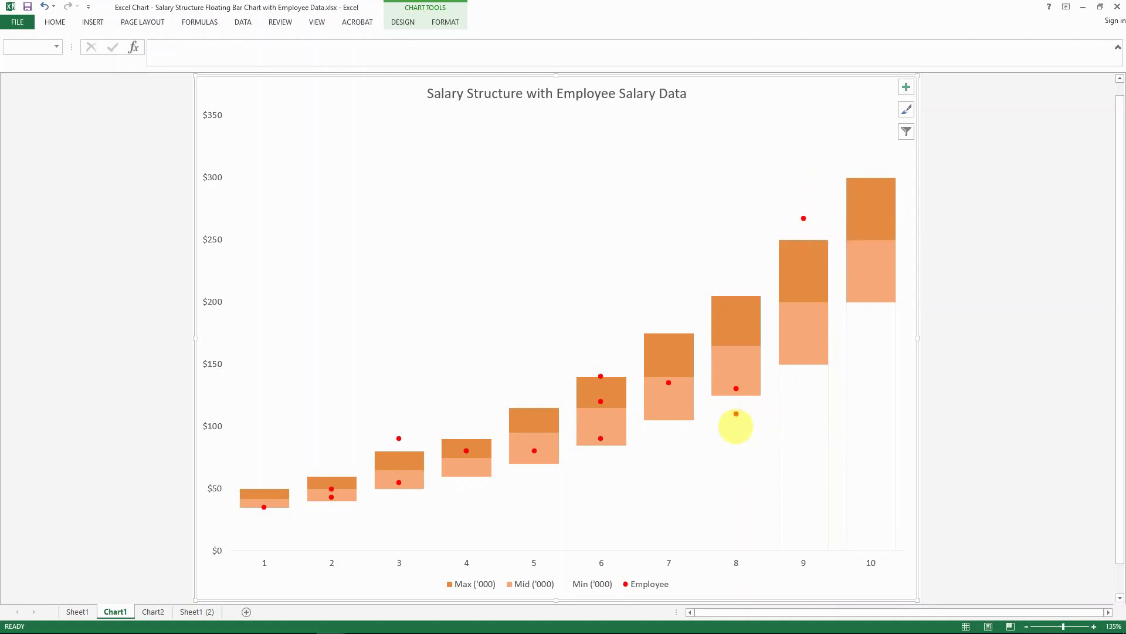
pyautogui.moveTo(736, 414)
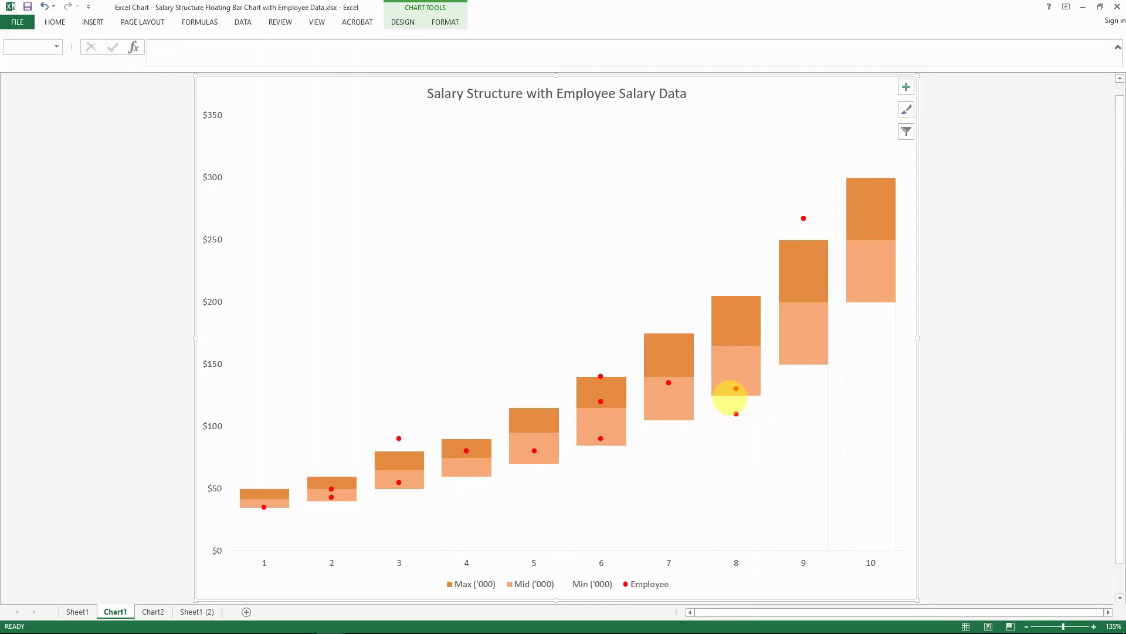
pyautogui.moveTo(740, 296)
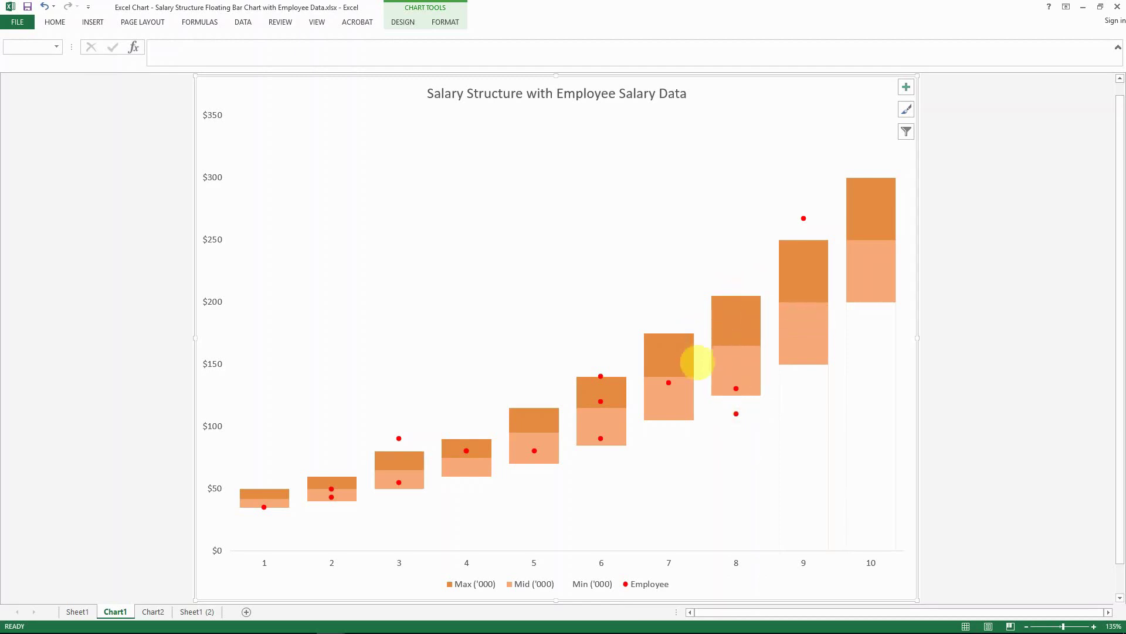
pyautogui.moveTo(732, 365)
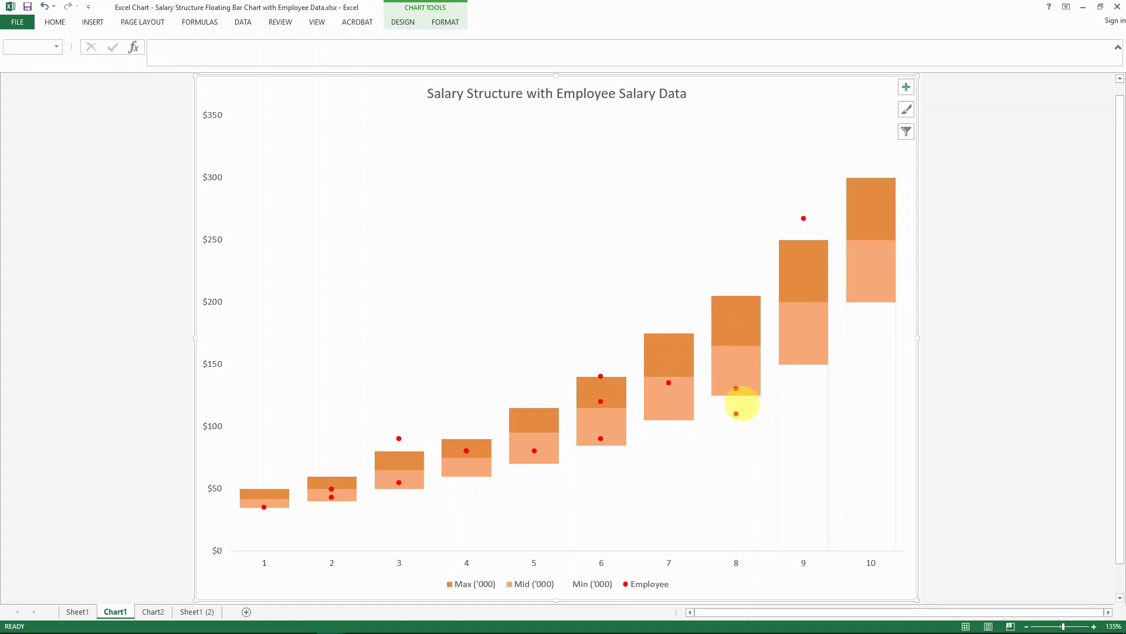
pyautogui.moveTo(521, 435)
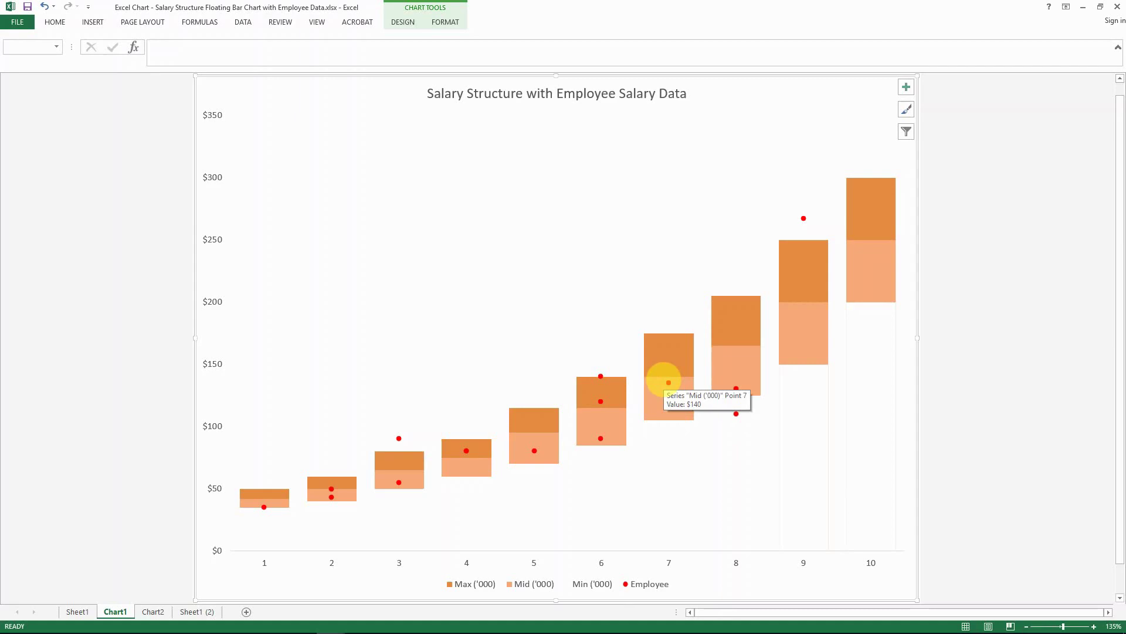
# Read the values of several employee points on the chart, then return to the Index and Match workbook
pyautogui.moveTo(601, 375)
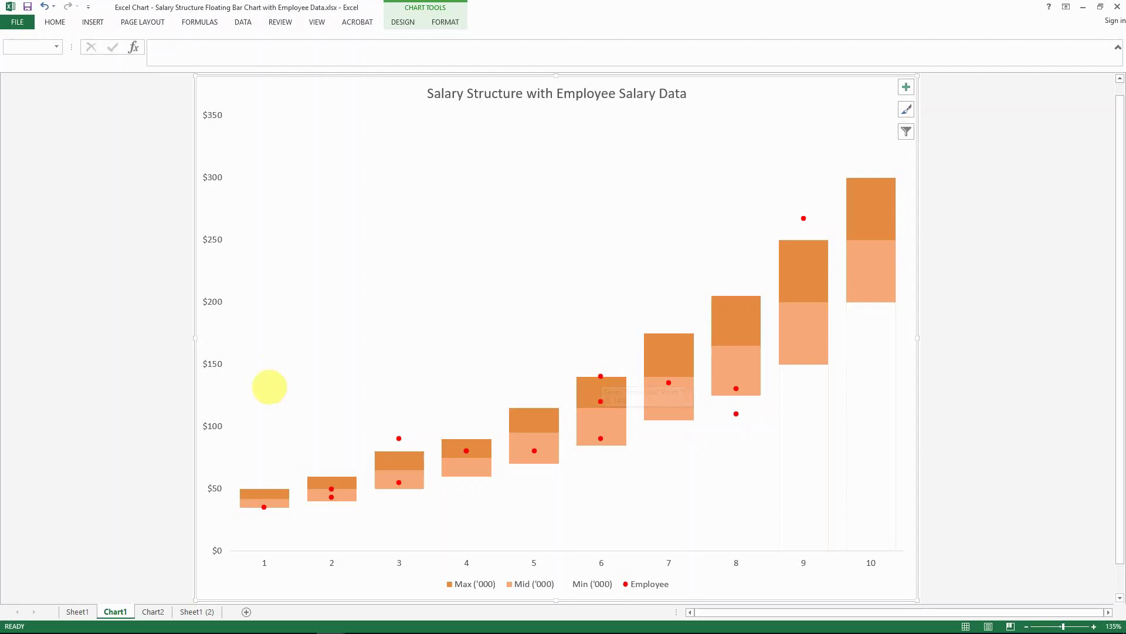
pyautogui.moveTo(664, 503)
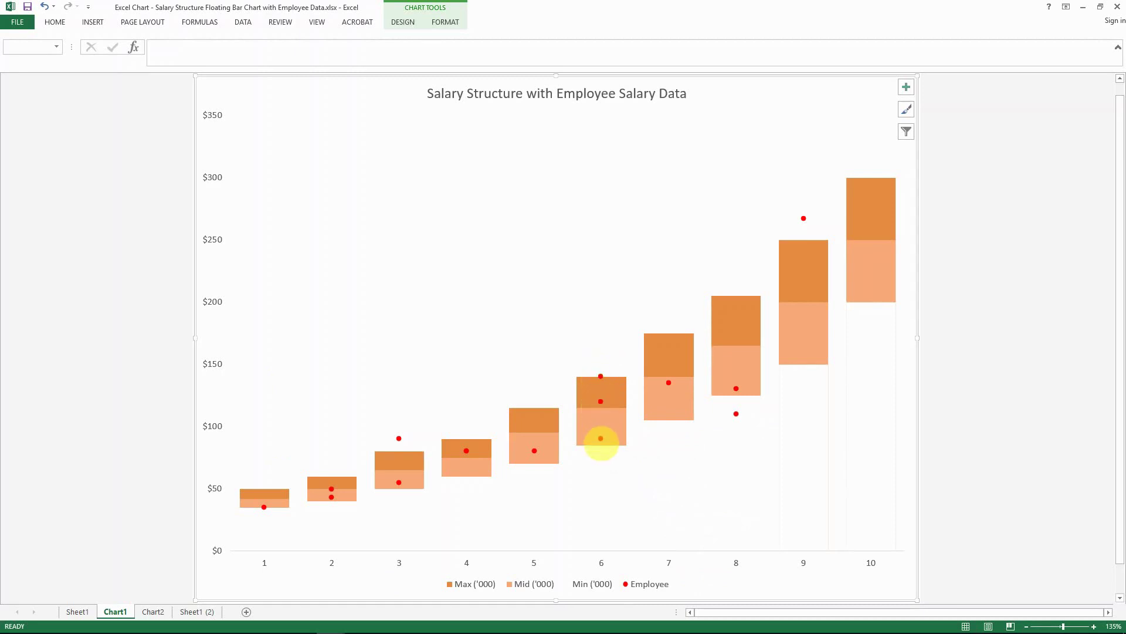
pyautogui.moveTo(601, 438)
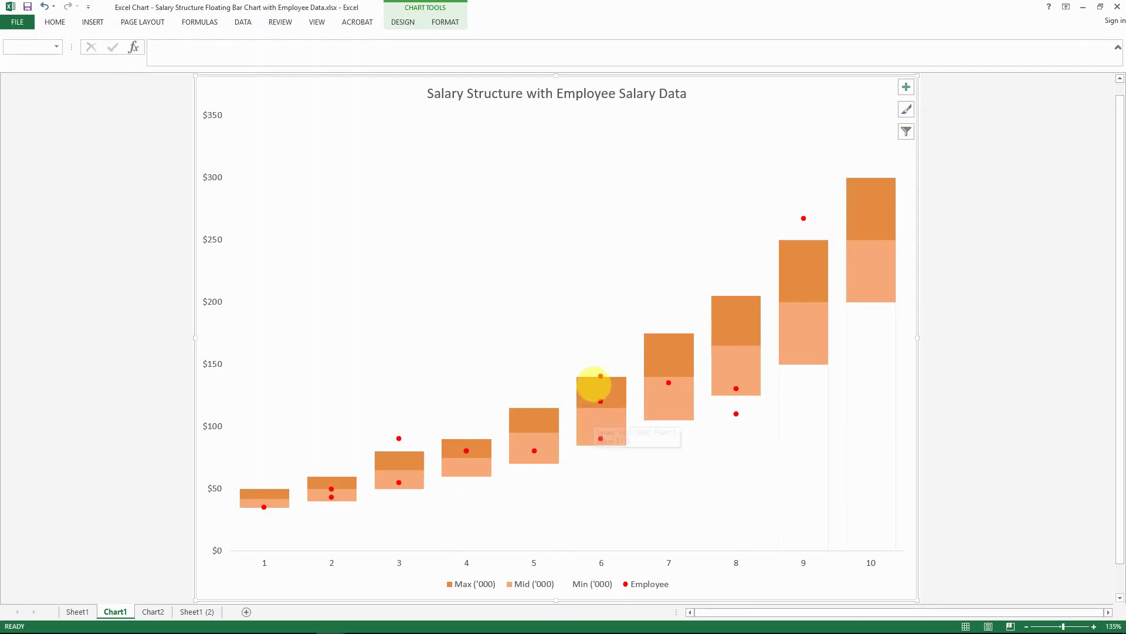
pyautogui.moveTo(600, 401)
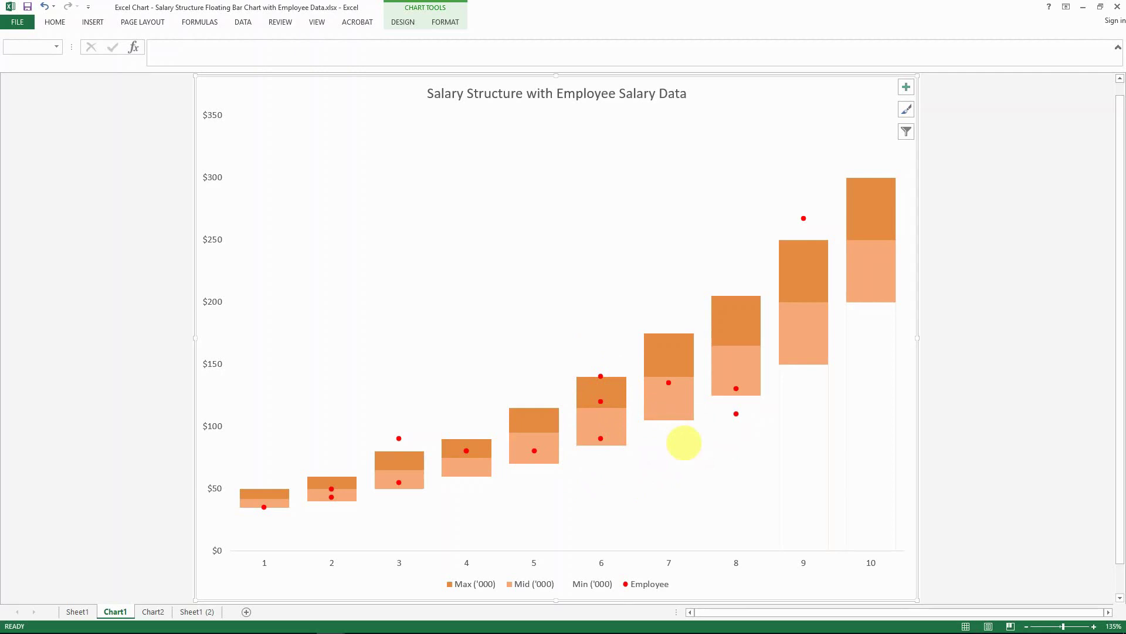
pyautogui.moveTo(684, 442)
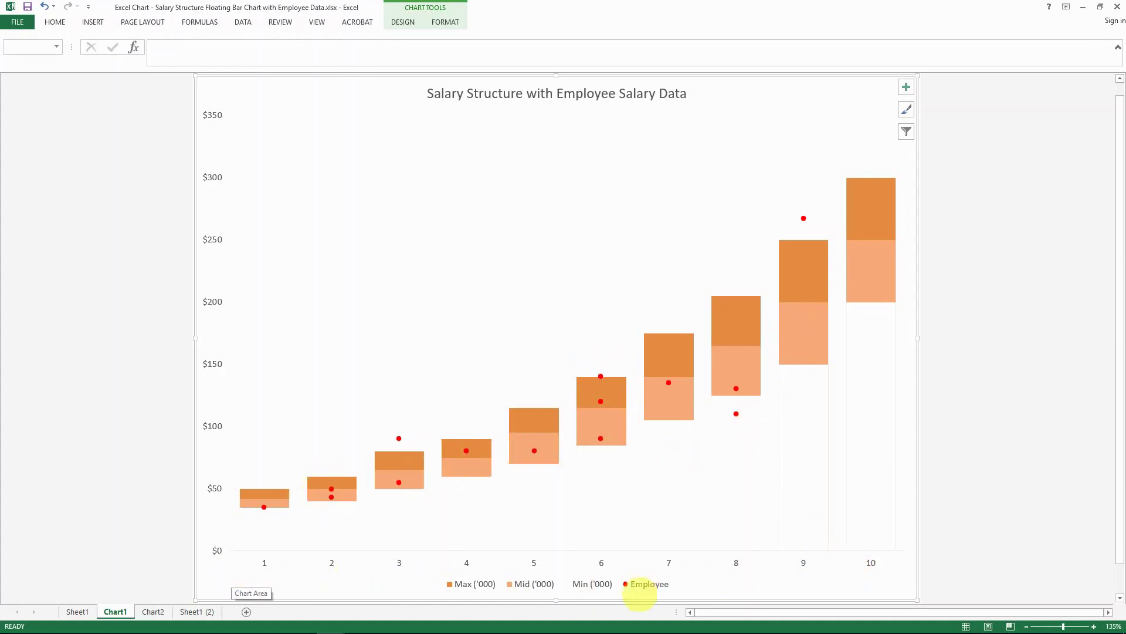
pyautogui.hotkey('alt', 'Tab')
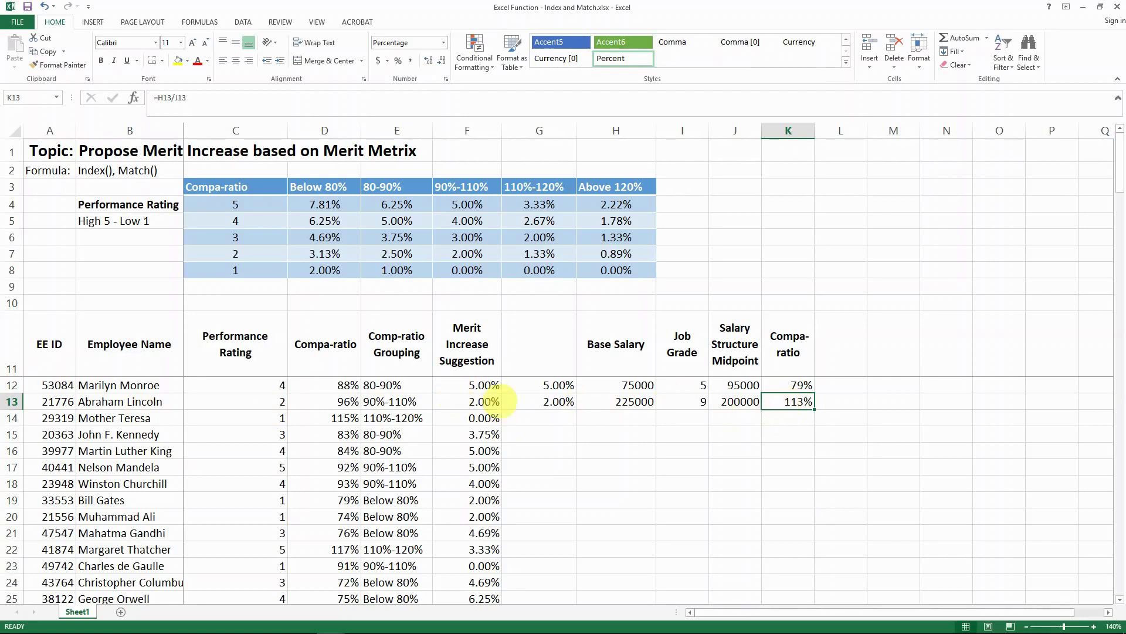
pyautogui.click(392, 402)
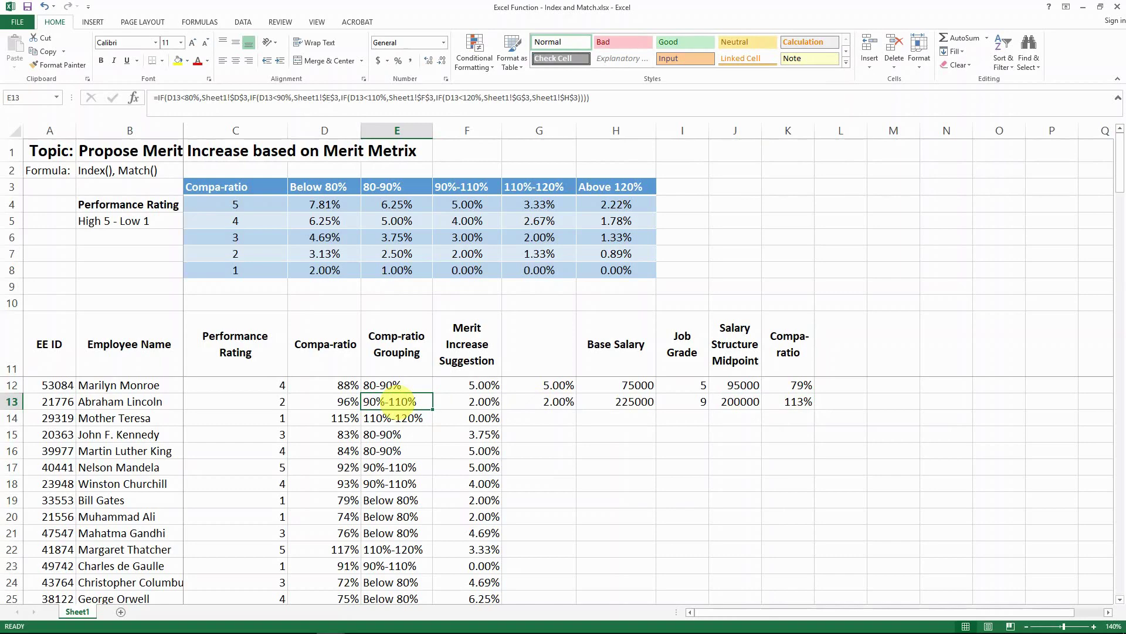
pyautogui.doubleClick(392, 403)
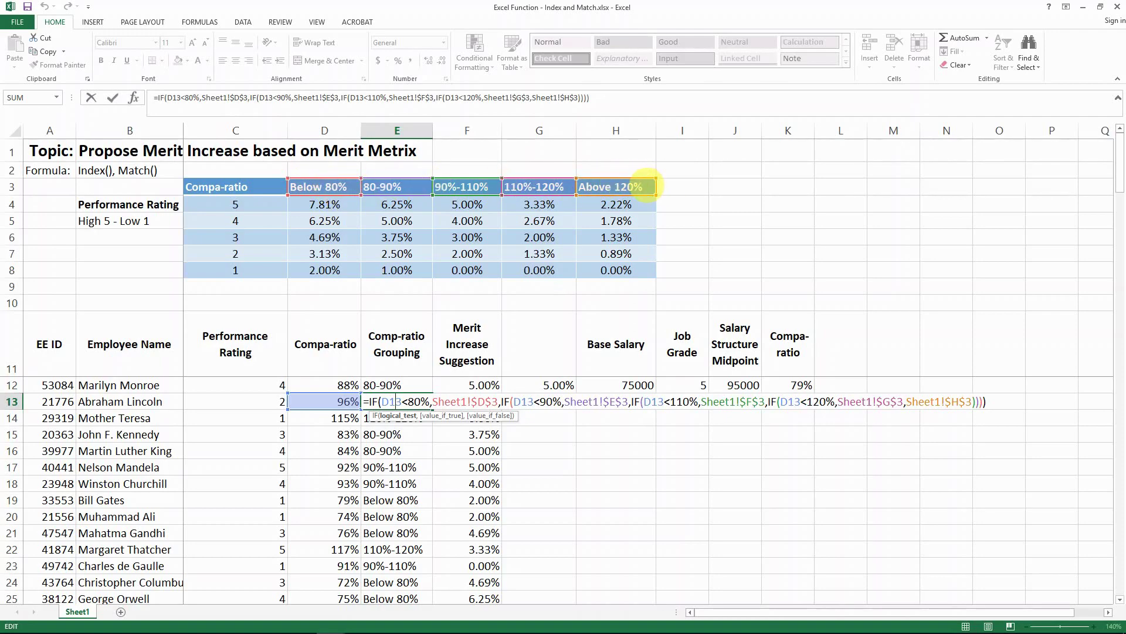
pyautogui.hotkey('ctrl', 'Return')
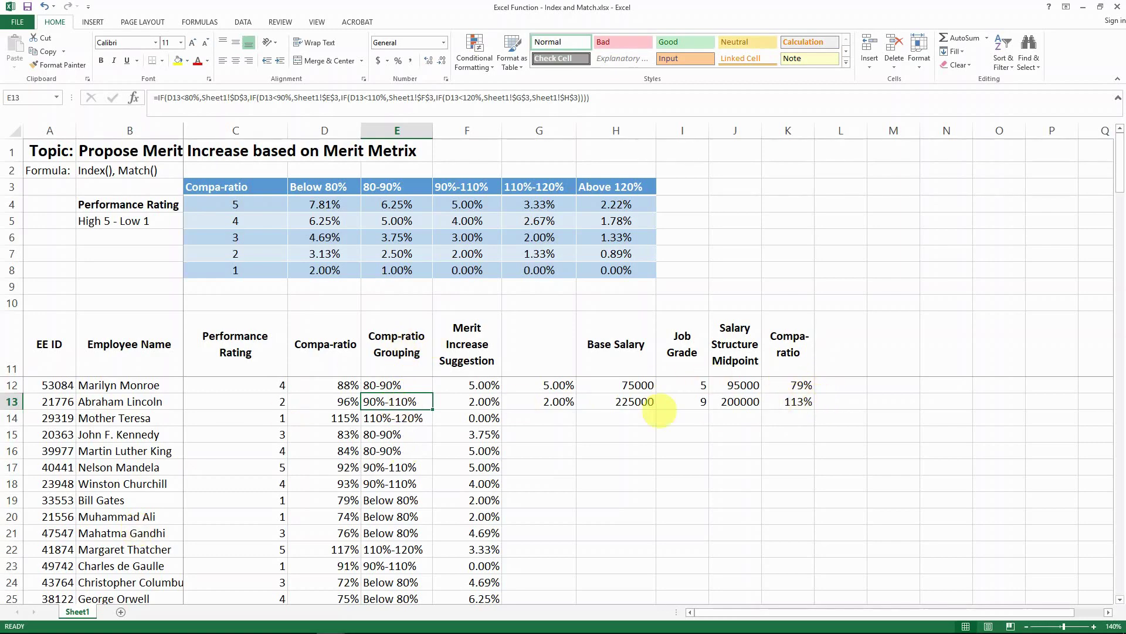
# Start the HR Analytics - Salary Structure playlist on YouTube and pause its first video
pyautogui.hotkey('alt', 'Tab')
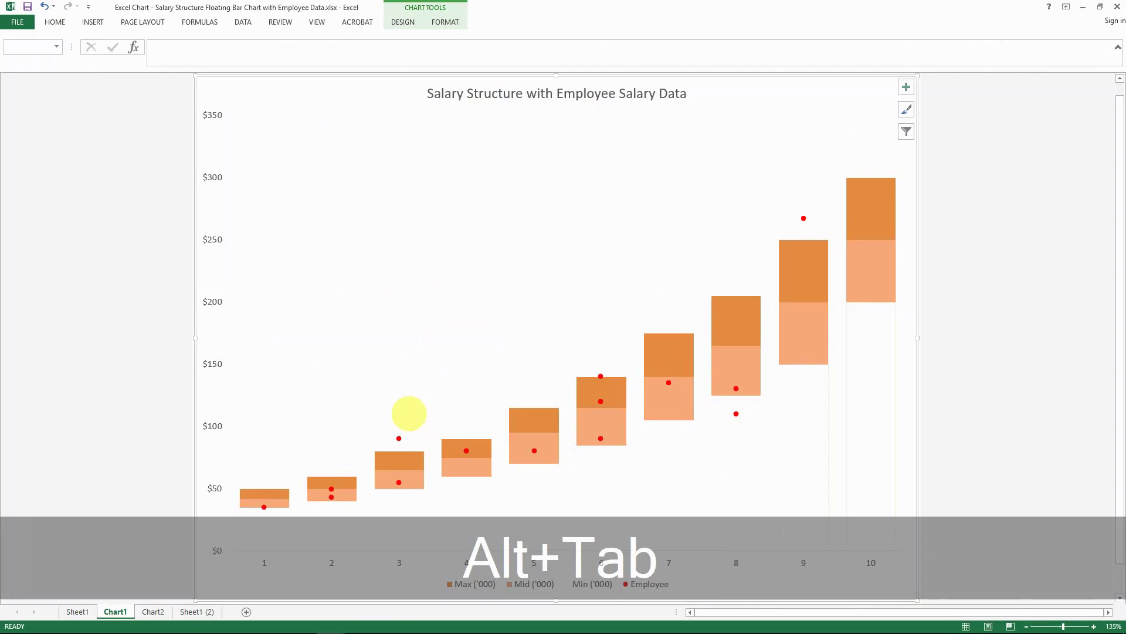
pyautogui.moveTo(101, 622)
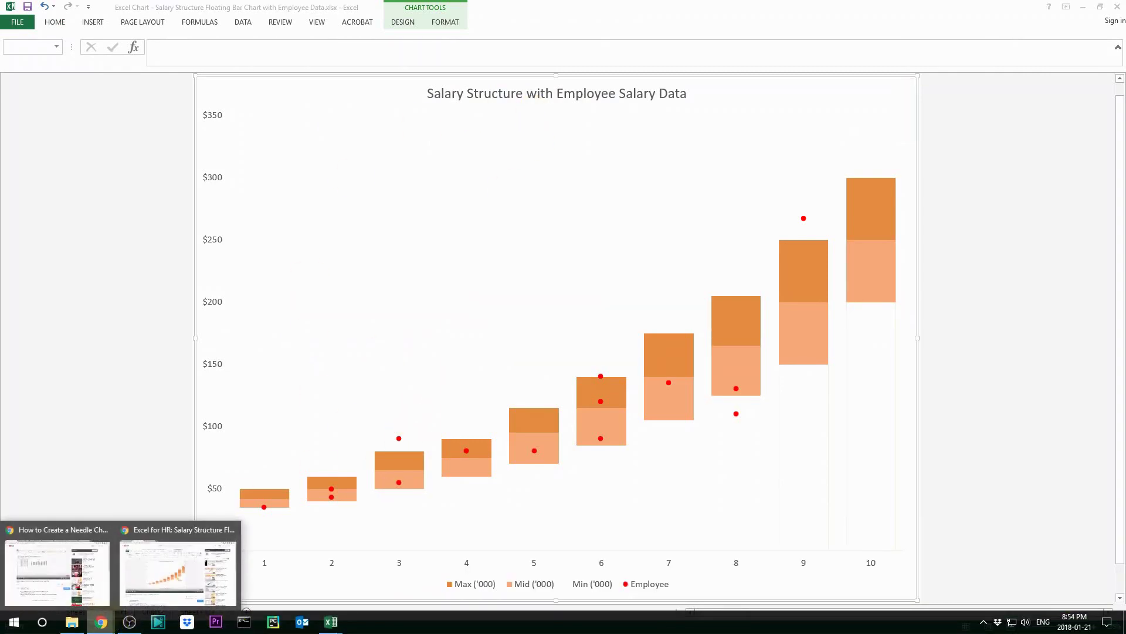
pyautogui.click(158, 571)
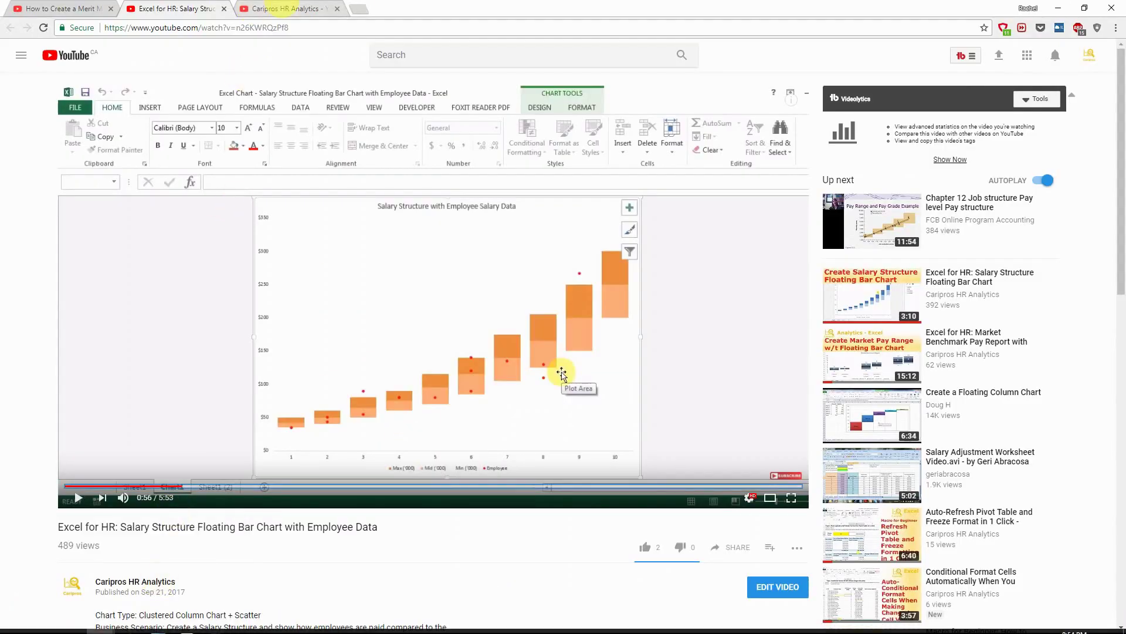
pyautogui.click(287, 8)
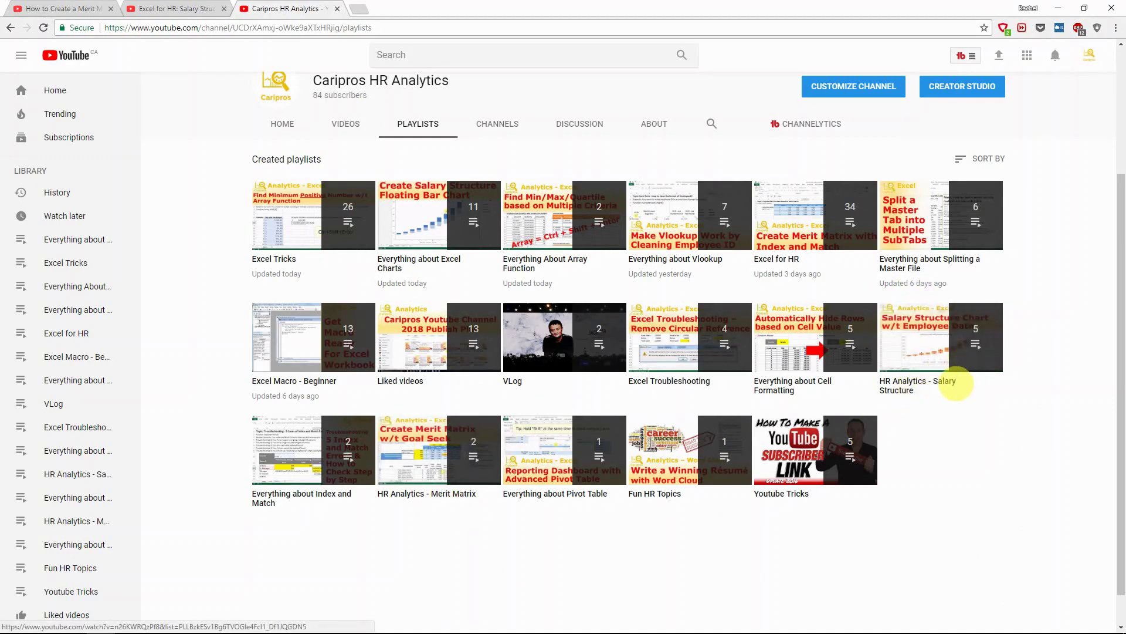
pyautogui.click(939, 339)
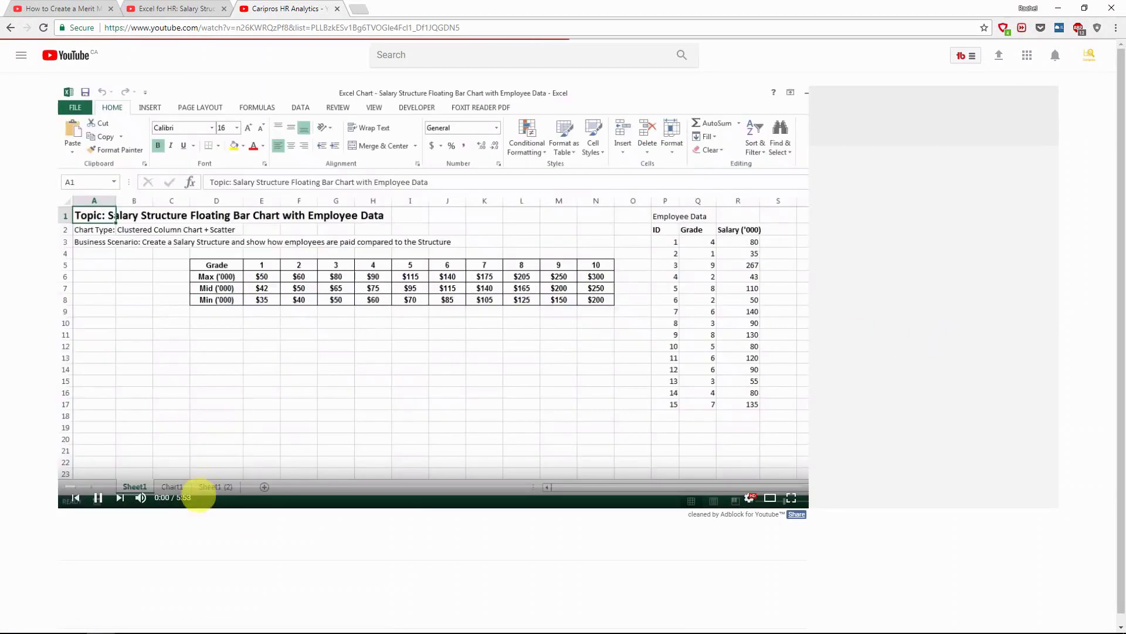
pyautogui.click(98, 498)
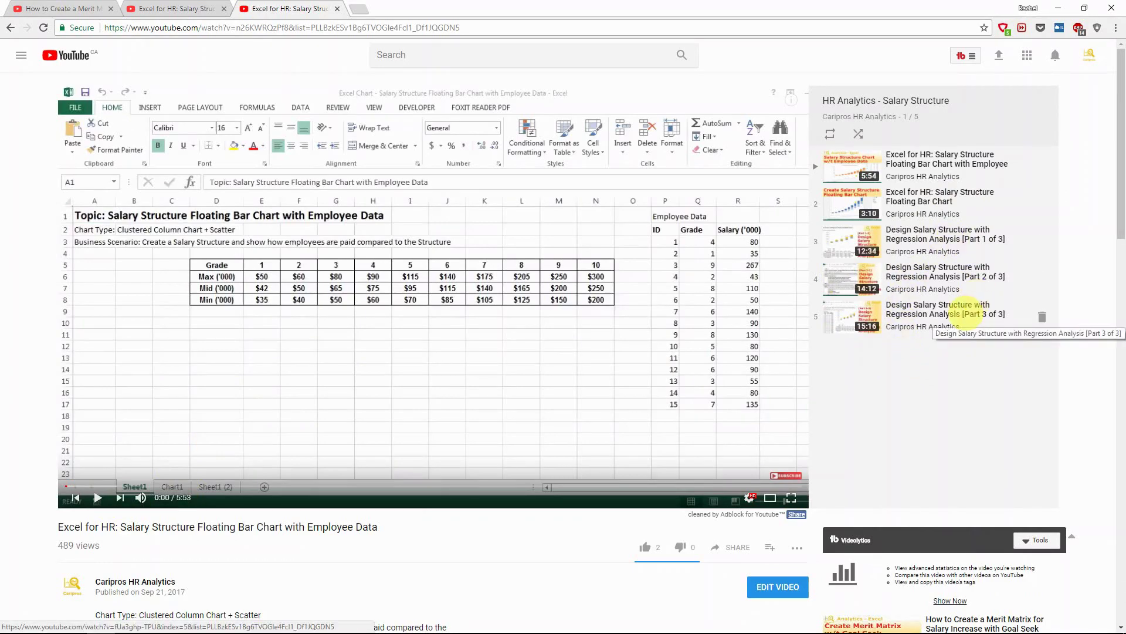
# Bring the Index and Match merit matrix workbook in front of the chart workbook
pyautogui.hotkey('alt', 'Tab')
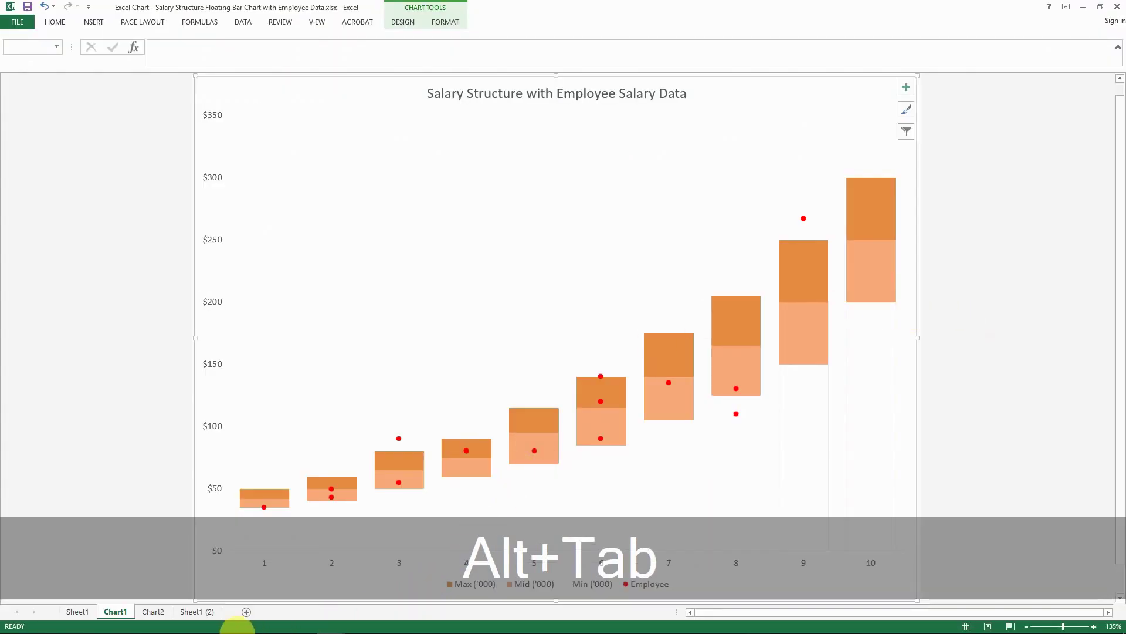
pyautogui.moveTo(302, 619)
pyautogui.click(284, 569)
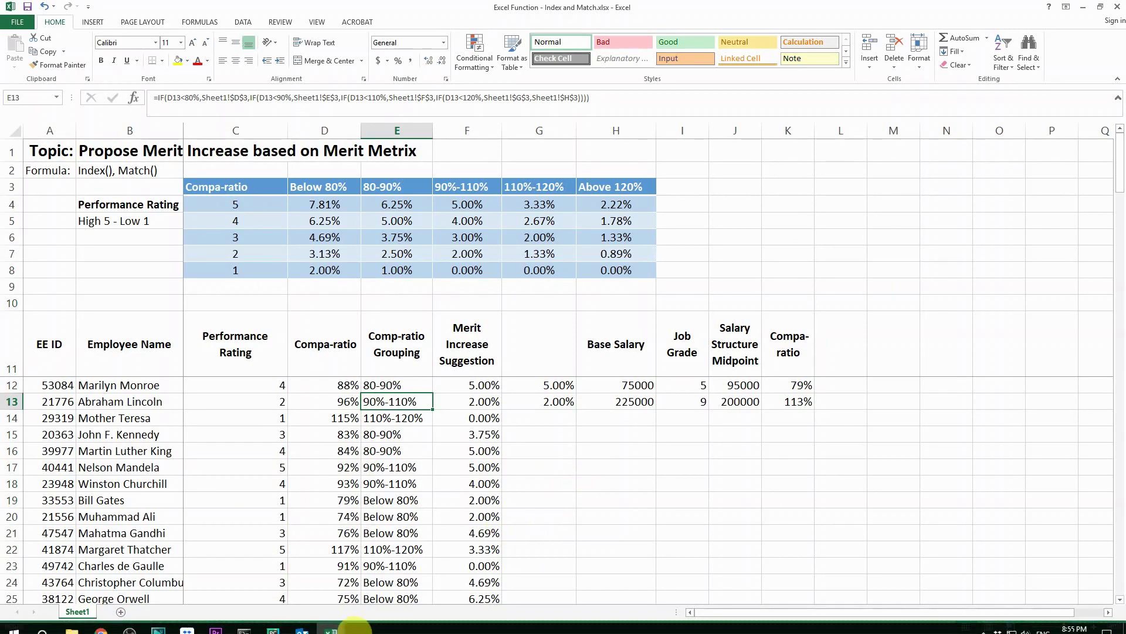
pyautogui.moveTo(101, 620)
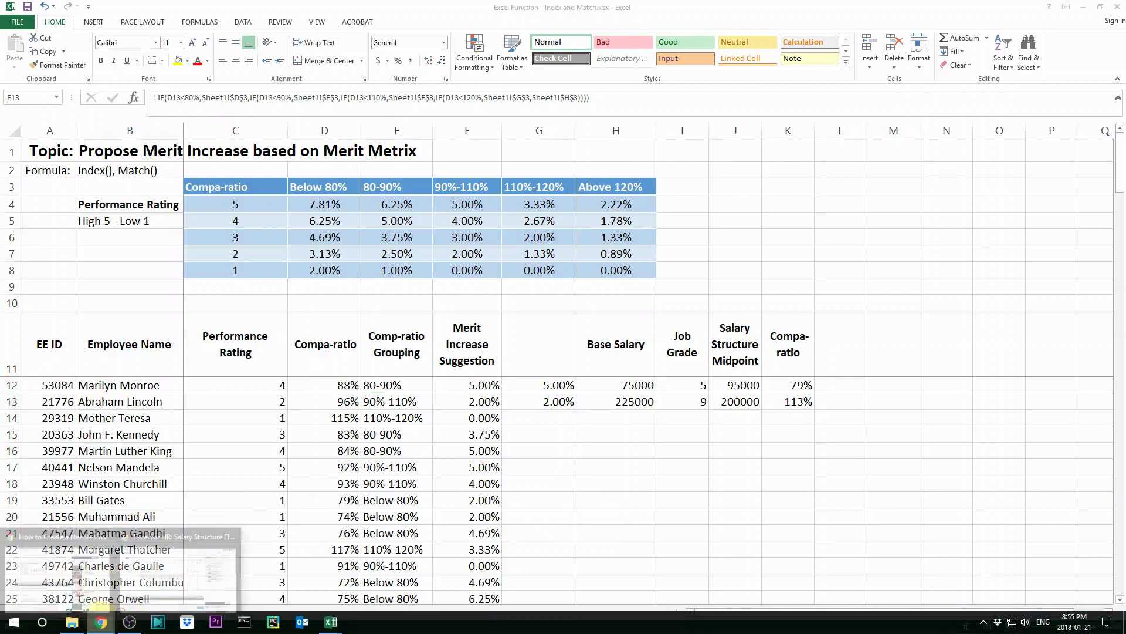
# Go to the merit matrix Goal Seek video tab and scroll down to its comments
pyautogui.click(189, 566)
pyautogui.scroll(-3, 299, 538)
pyautogui.scroll(-3, 300, 538)
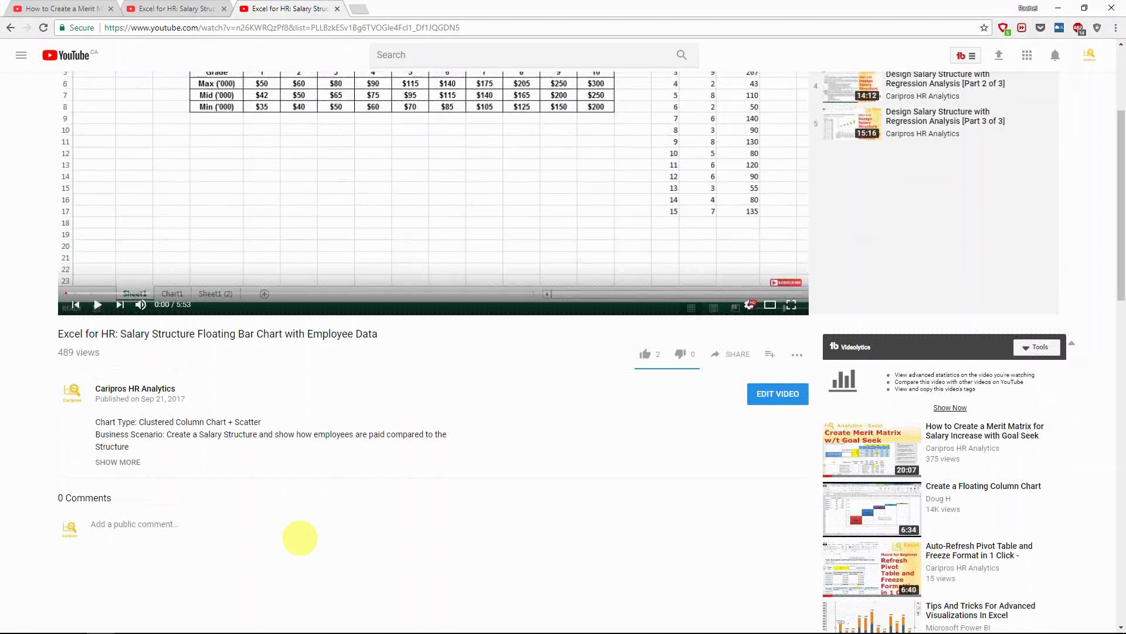
pyautogui.hotkey('ctrl', 'shift', 'Tab')
pyautogui.hotkey('ctrl', 'shift', 'Tab')
pyautogui.scroll(-3, 365, 399)
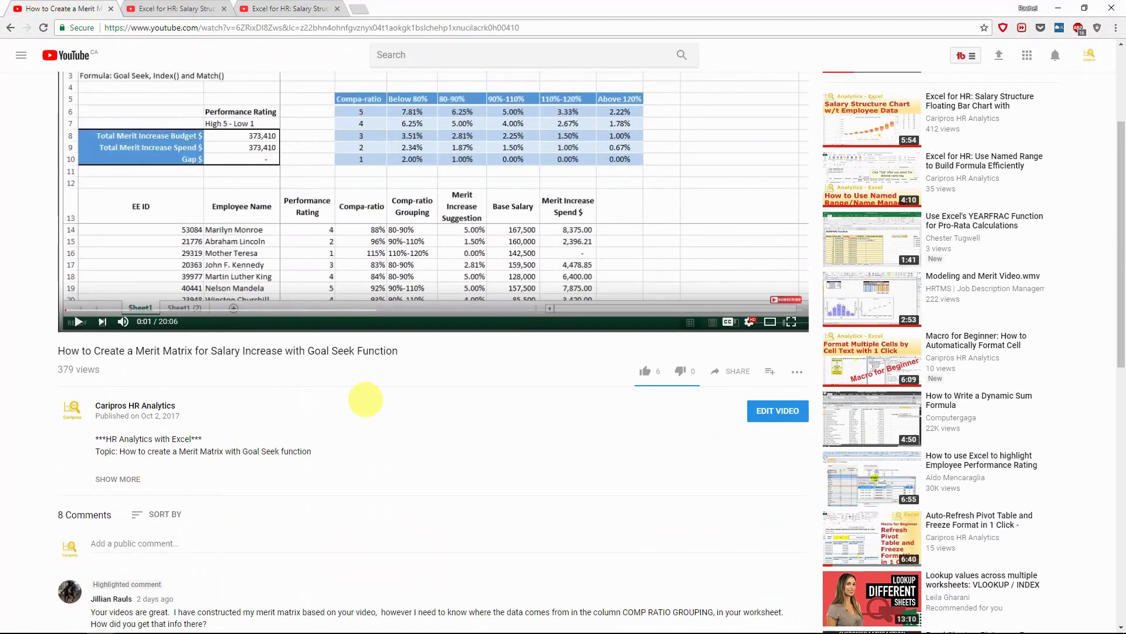